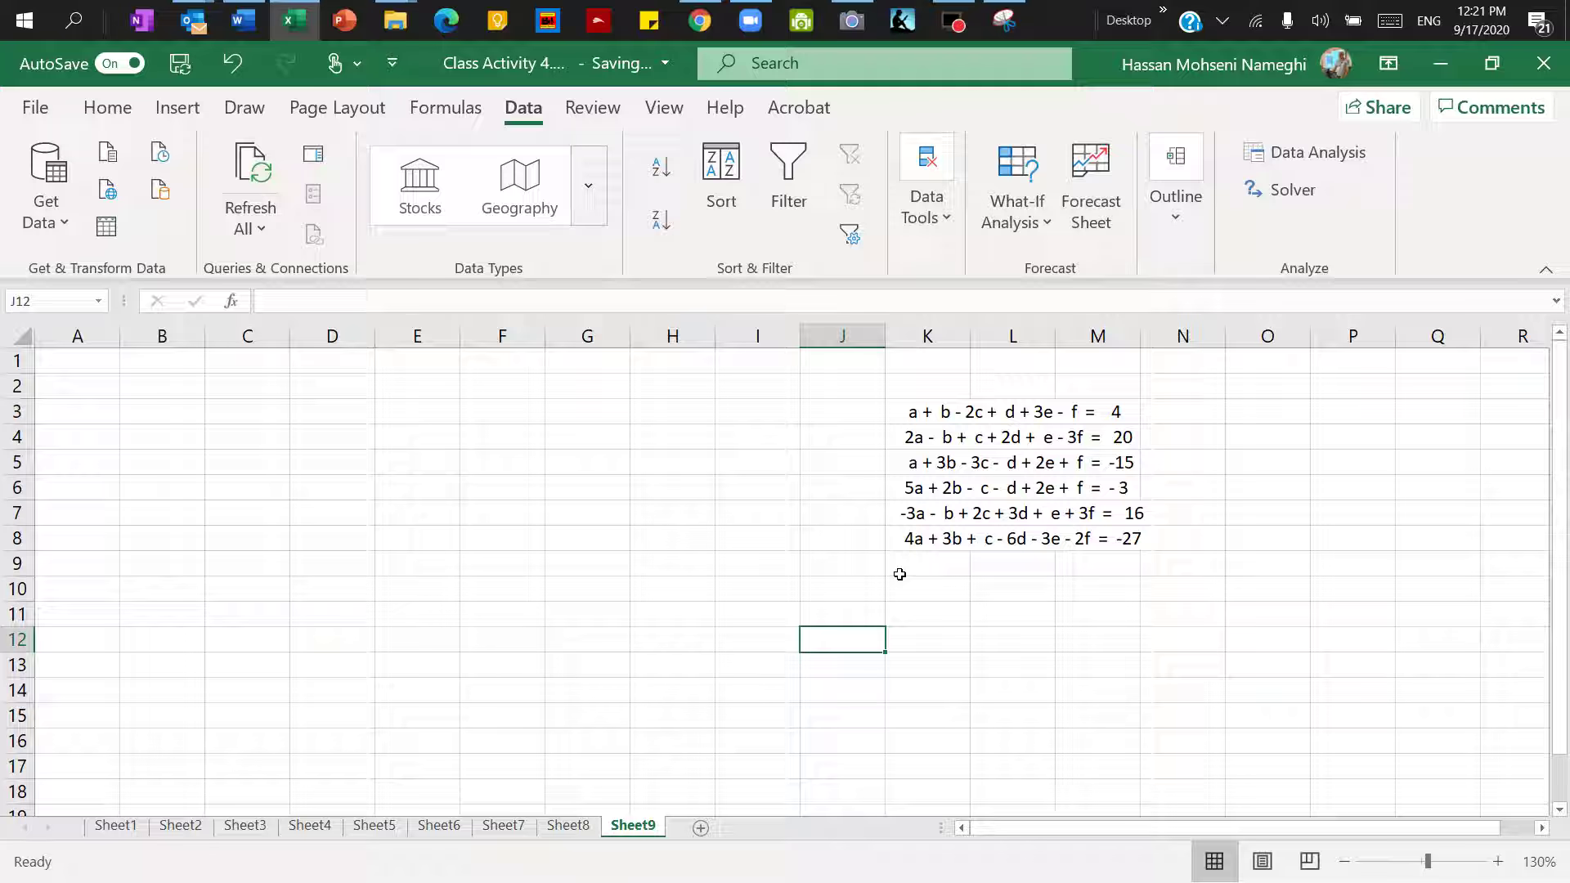
Step: Look over the equation cells in column K of the Excel sheet
left_click_drag(914, 411, 938, 543)
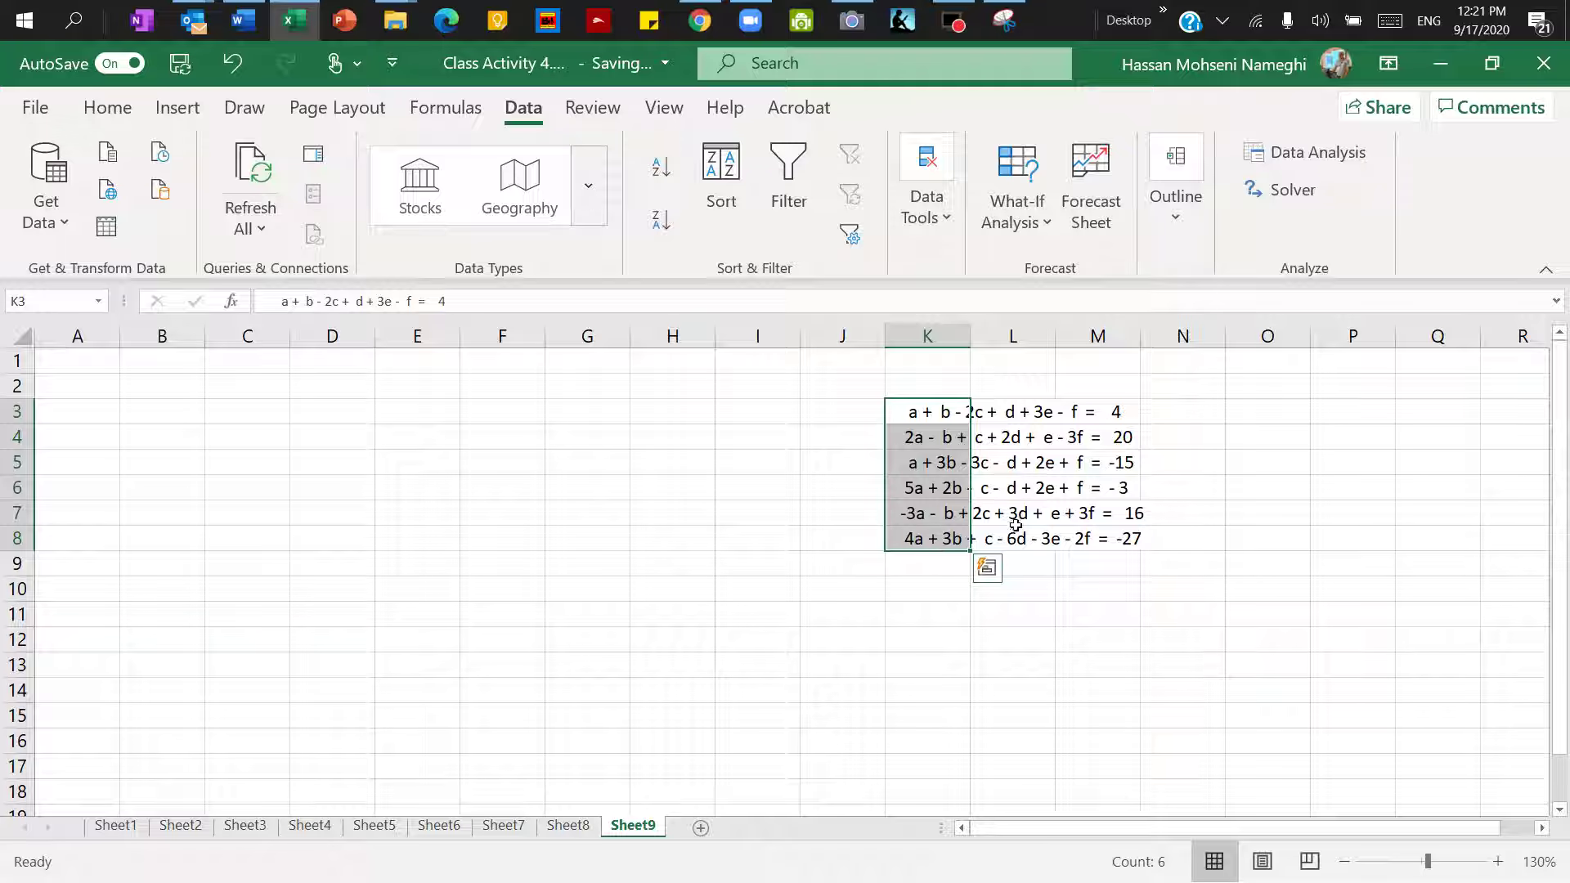
left_click_drag(929, 417, 1086, 419)
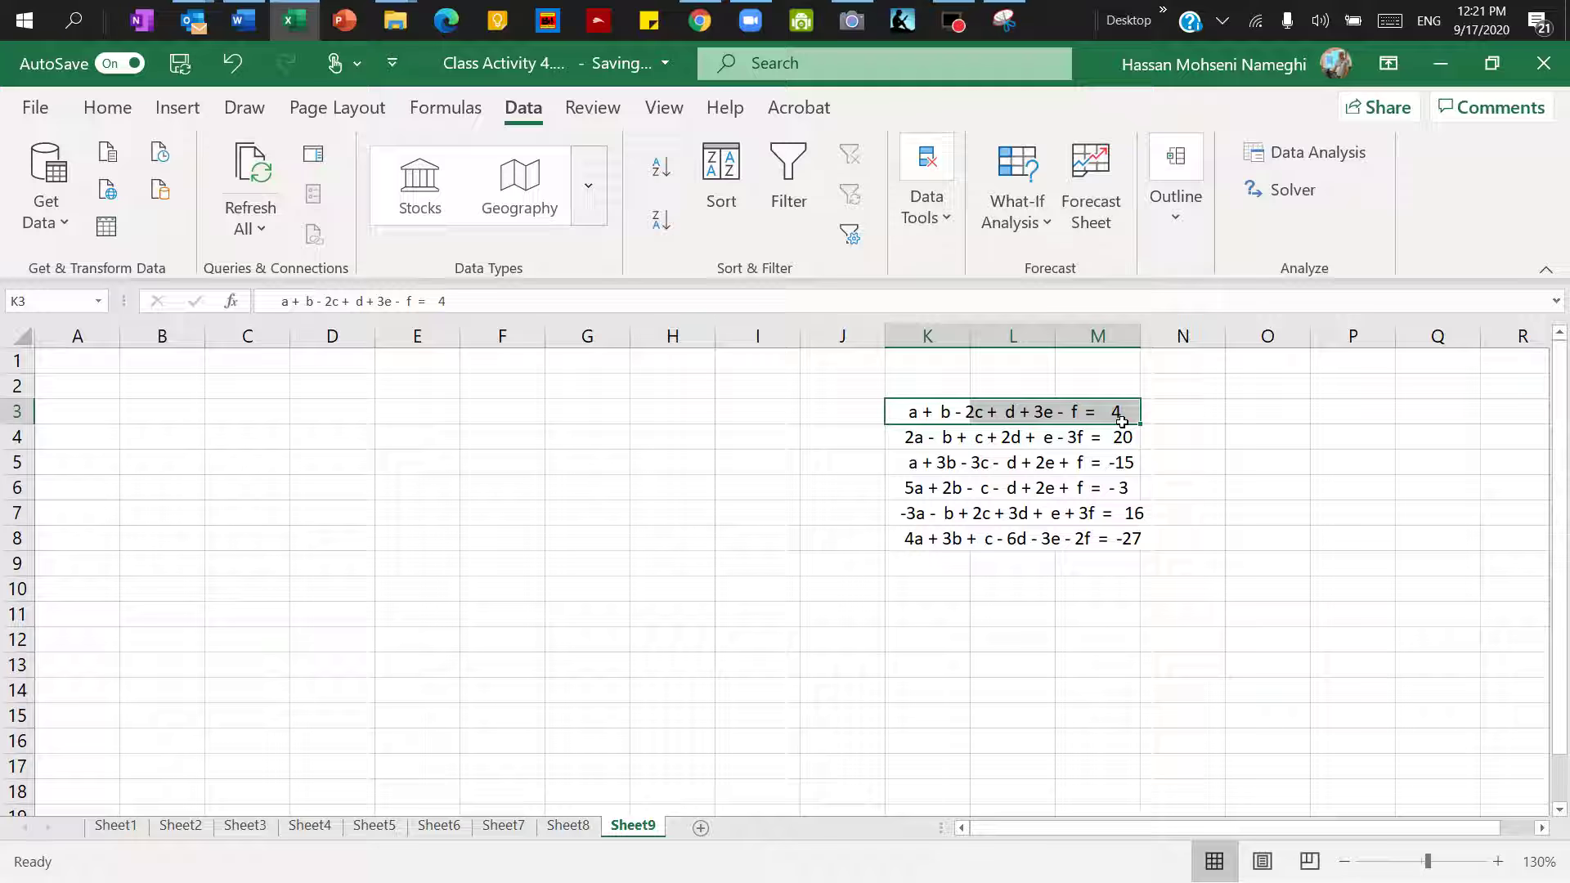
left_click(1121, 417)
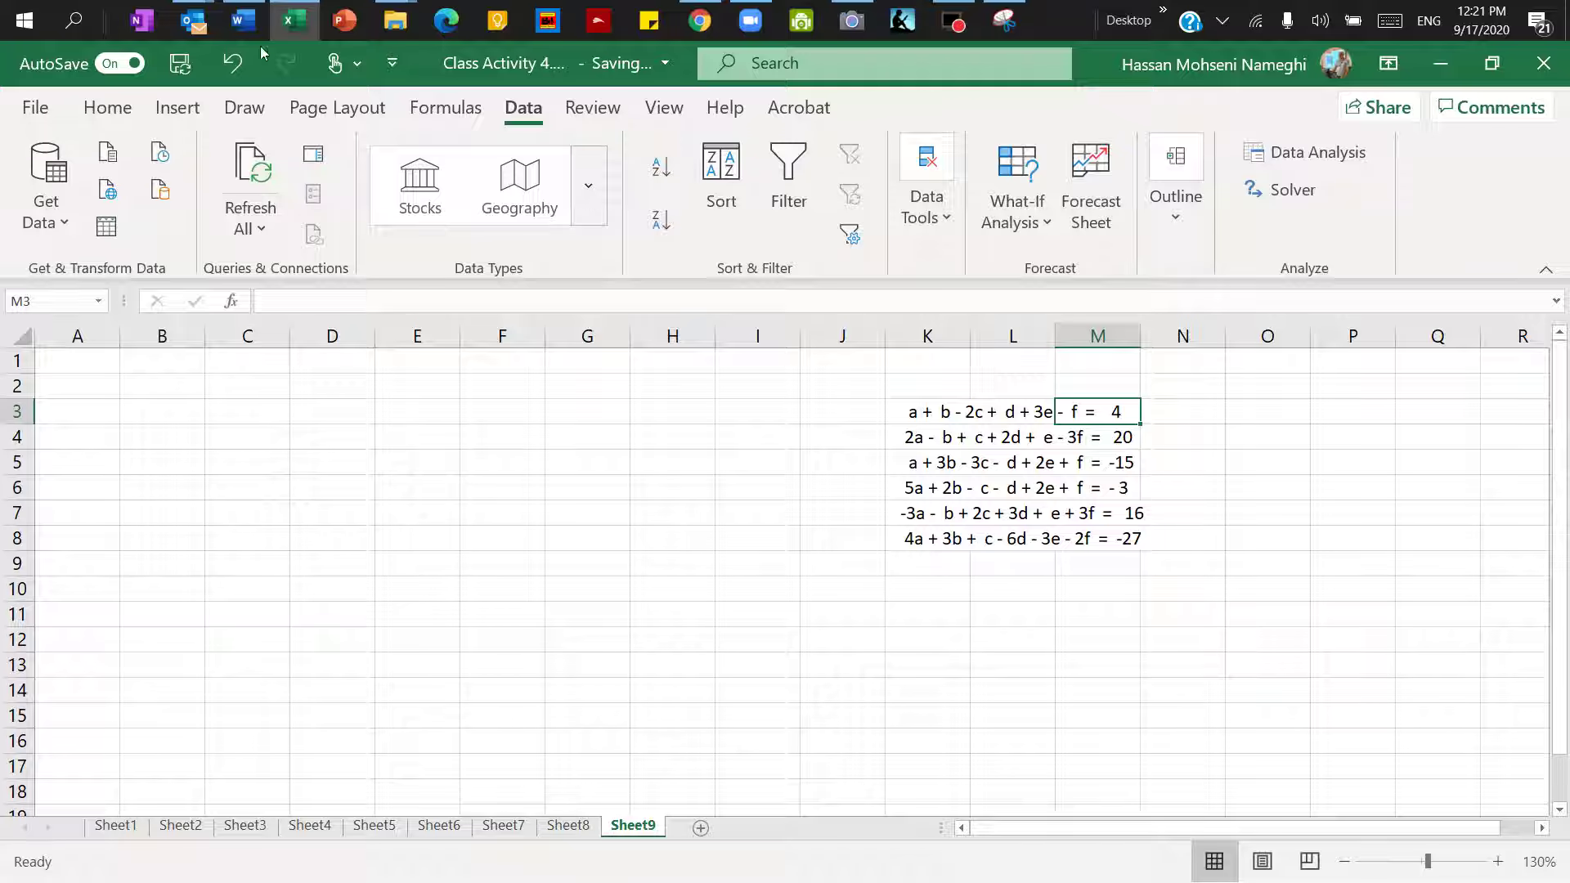
Step: Copy the Problem 5 coefficient table from the Word document
left_click(237, 24)
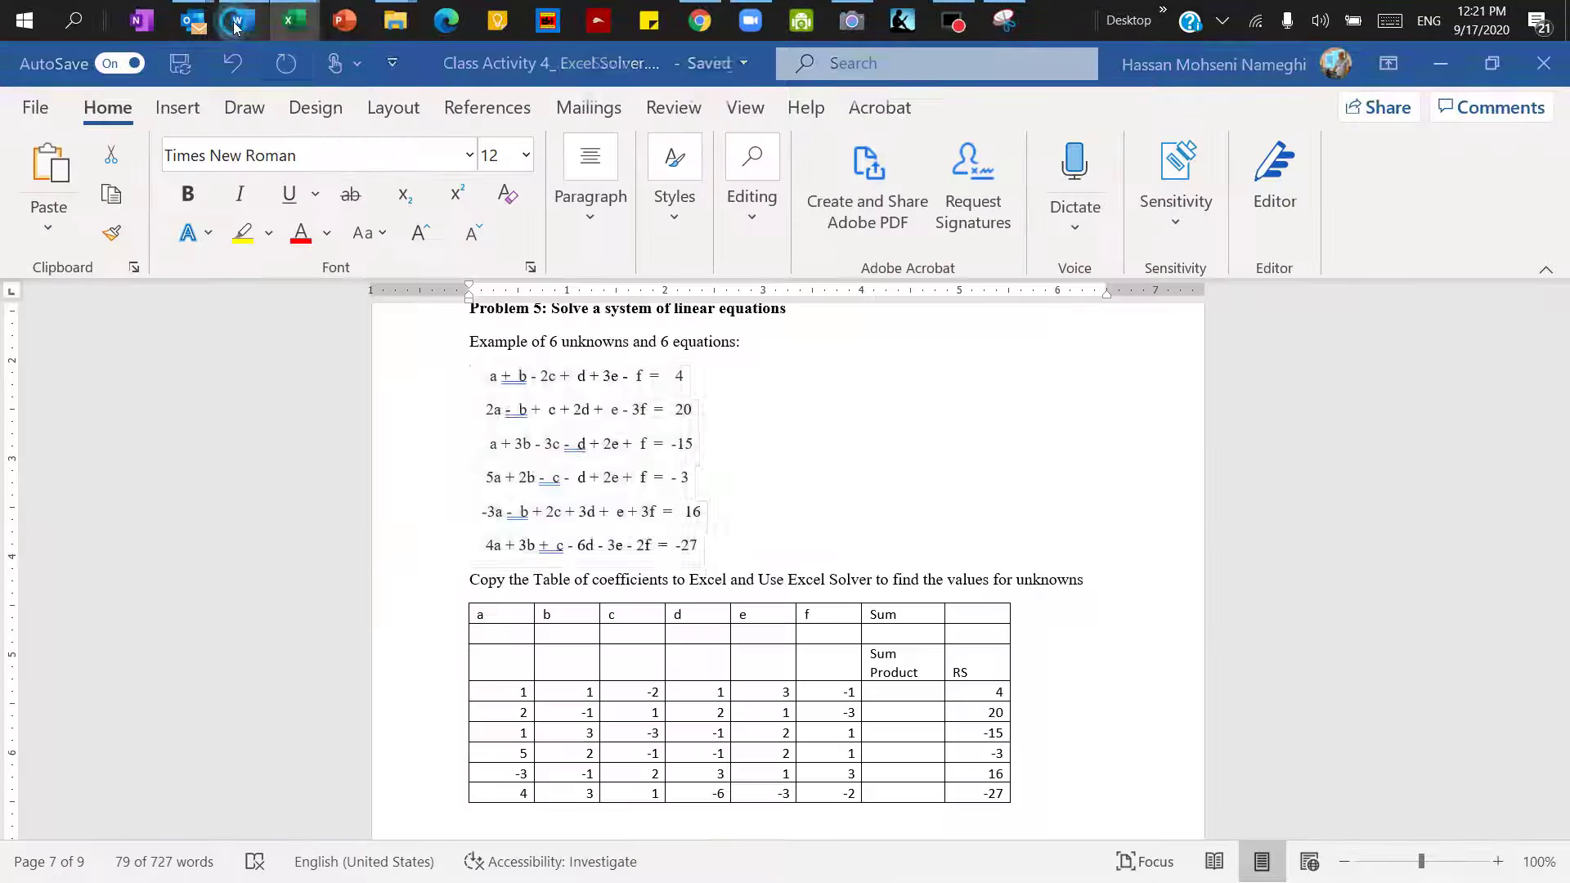
left_click(681, 601)
left_click(461, 596)
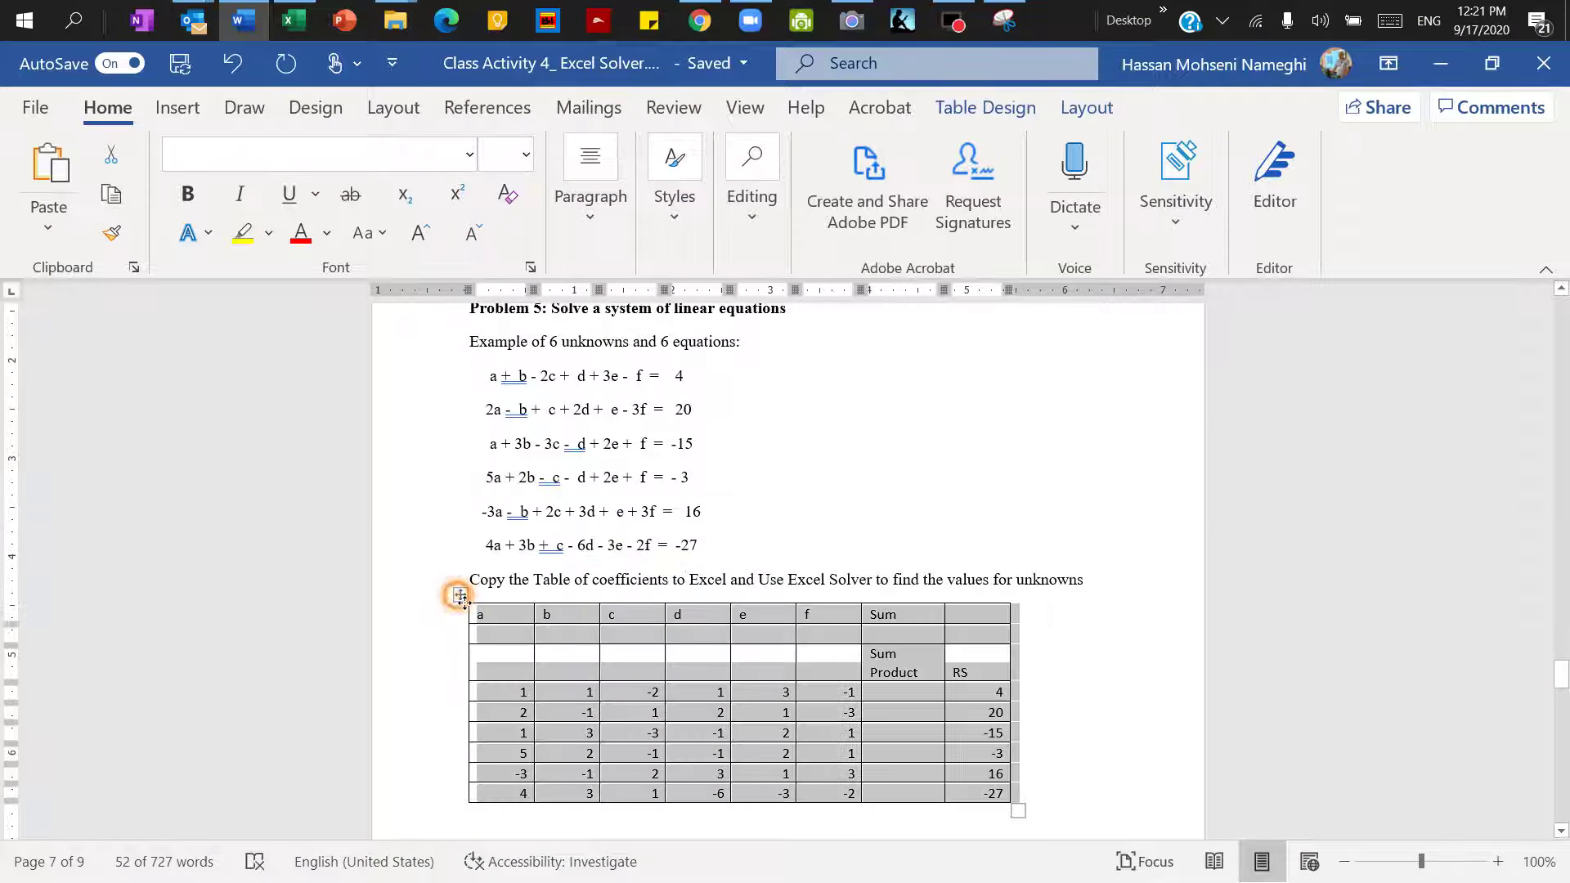
right_click(460, 596)
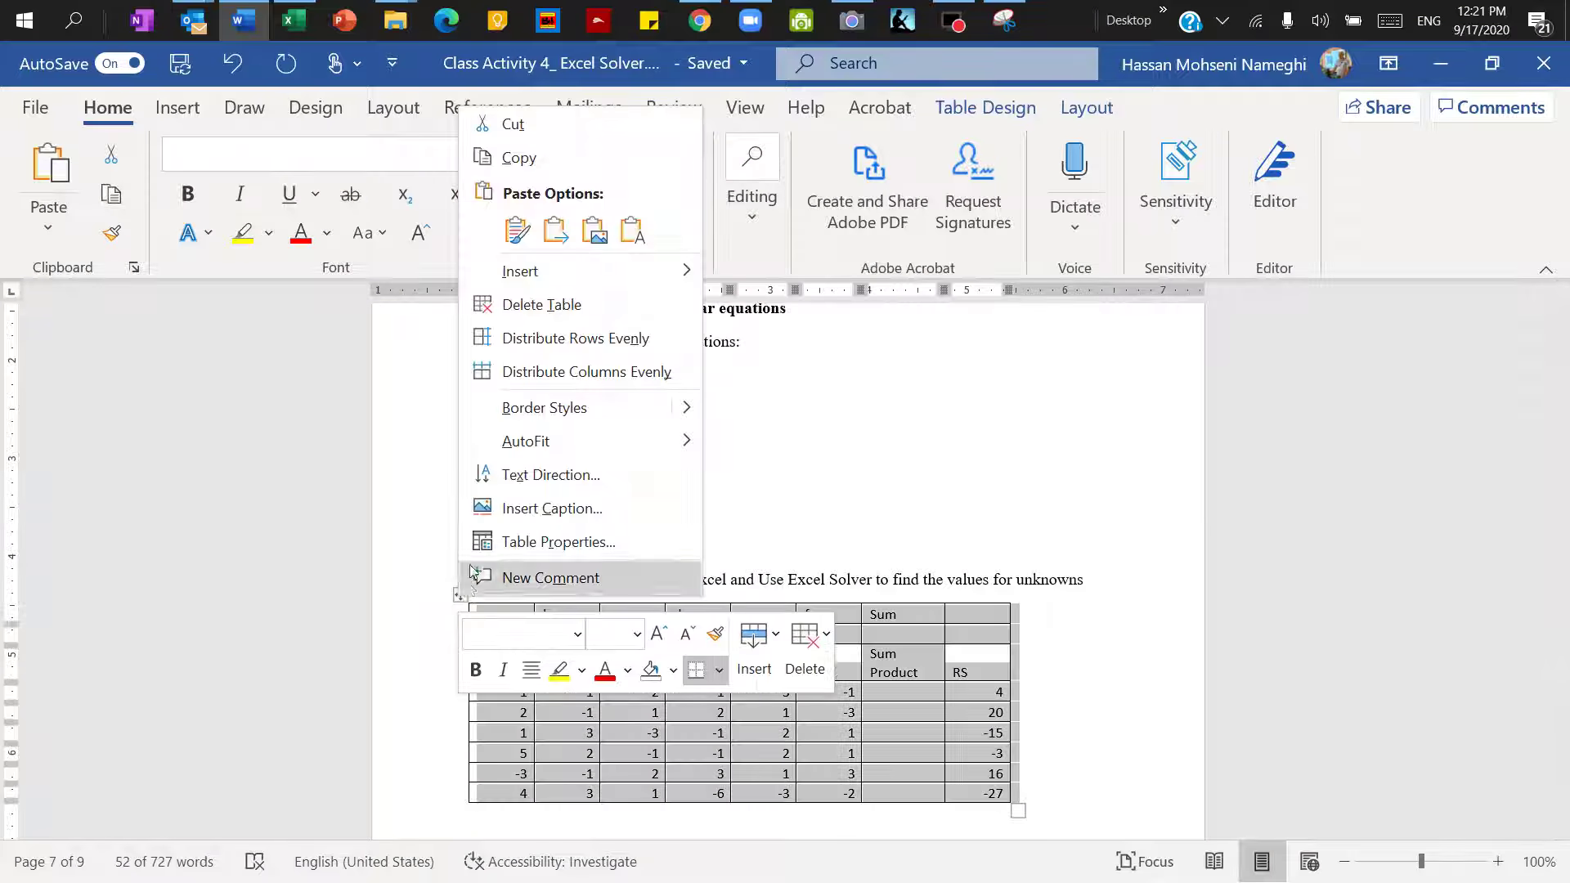
left_click(491, 159)
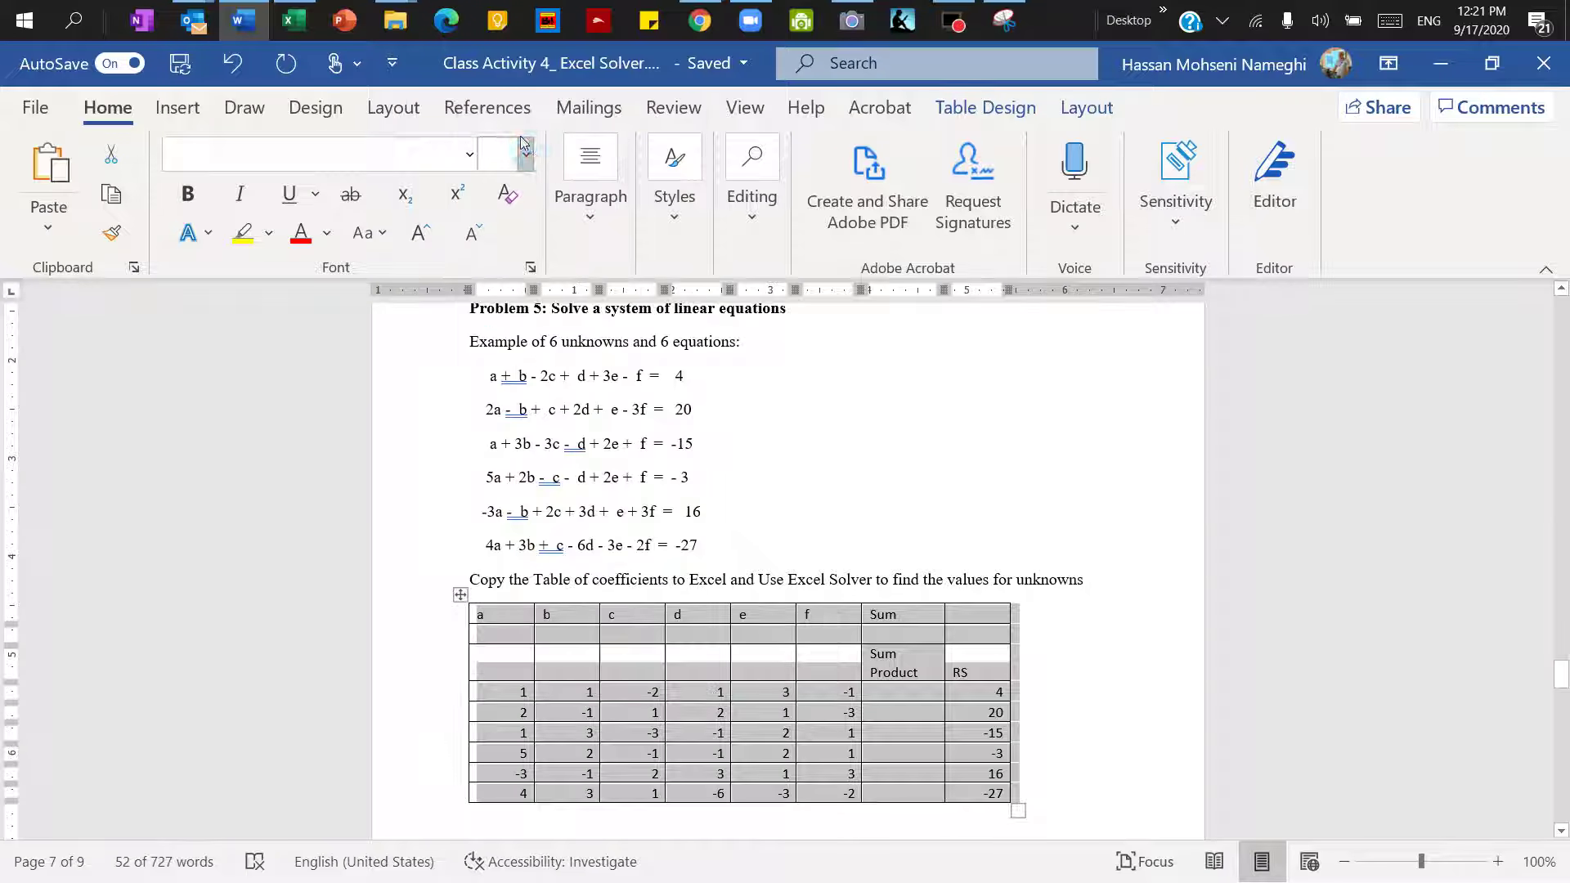
Step: Paste the table into Excel at A1, keeping source formatting
left_click(293, 19)
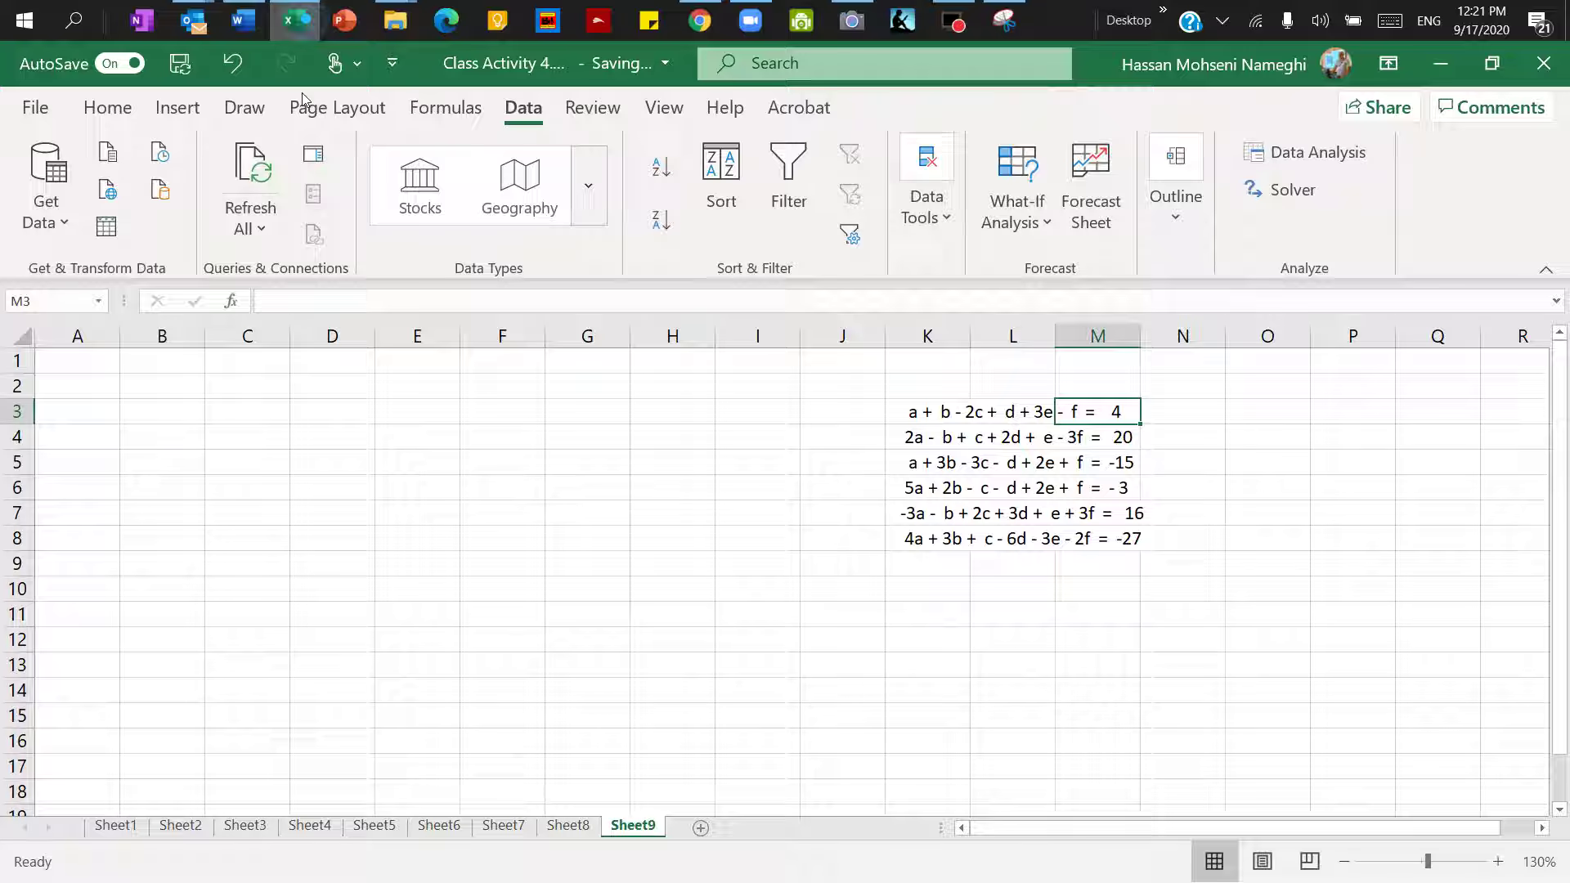
left_click(79, 372)
right_click(79, 371)
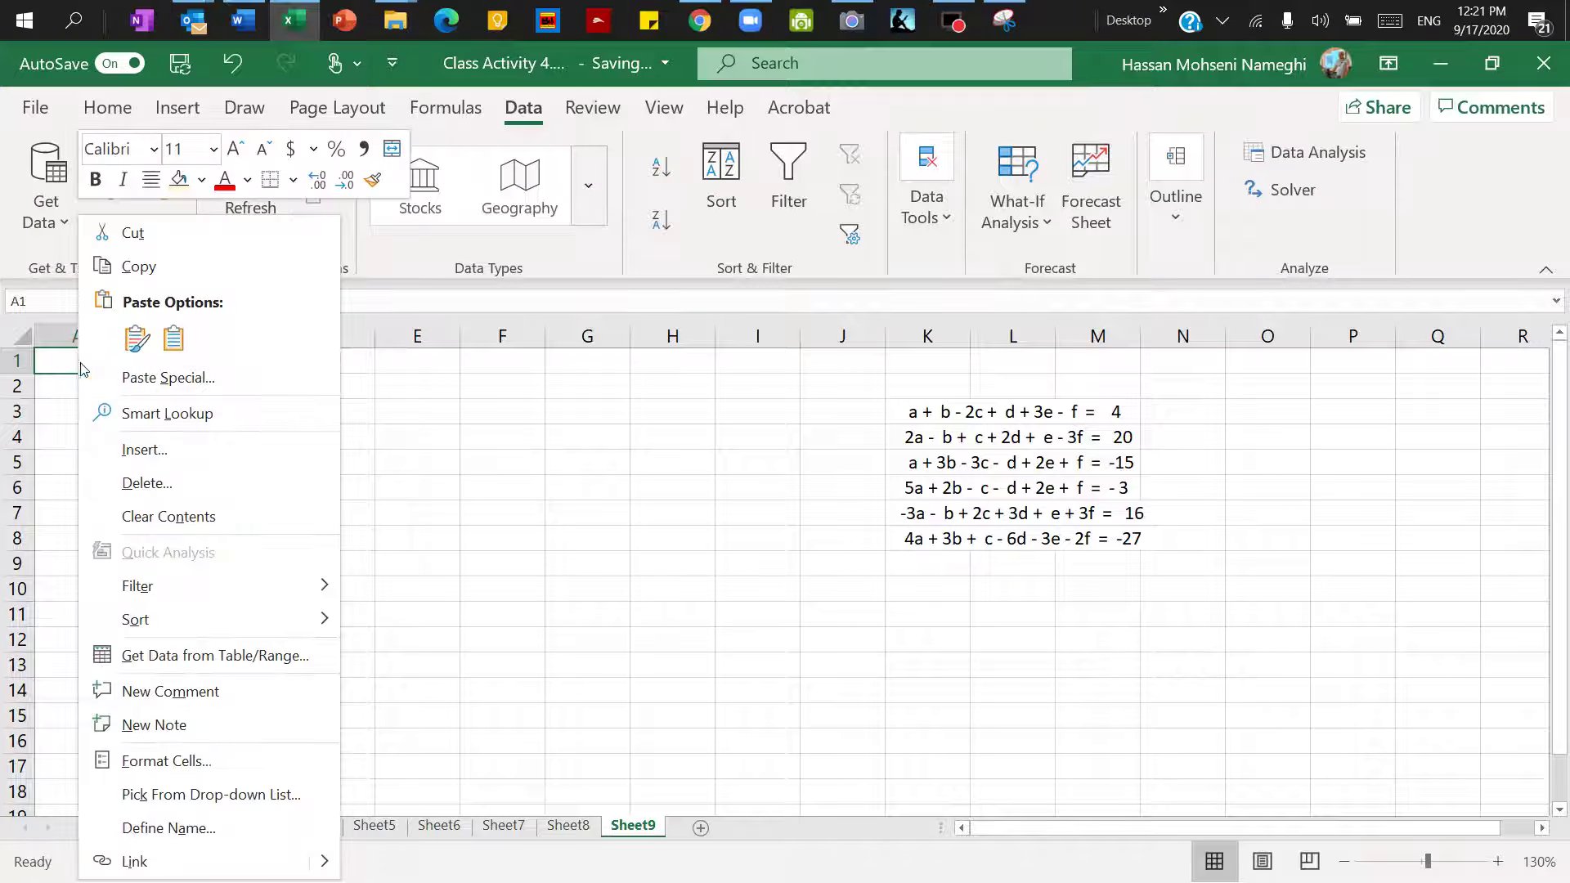
left_click(130, 341)
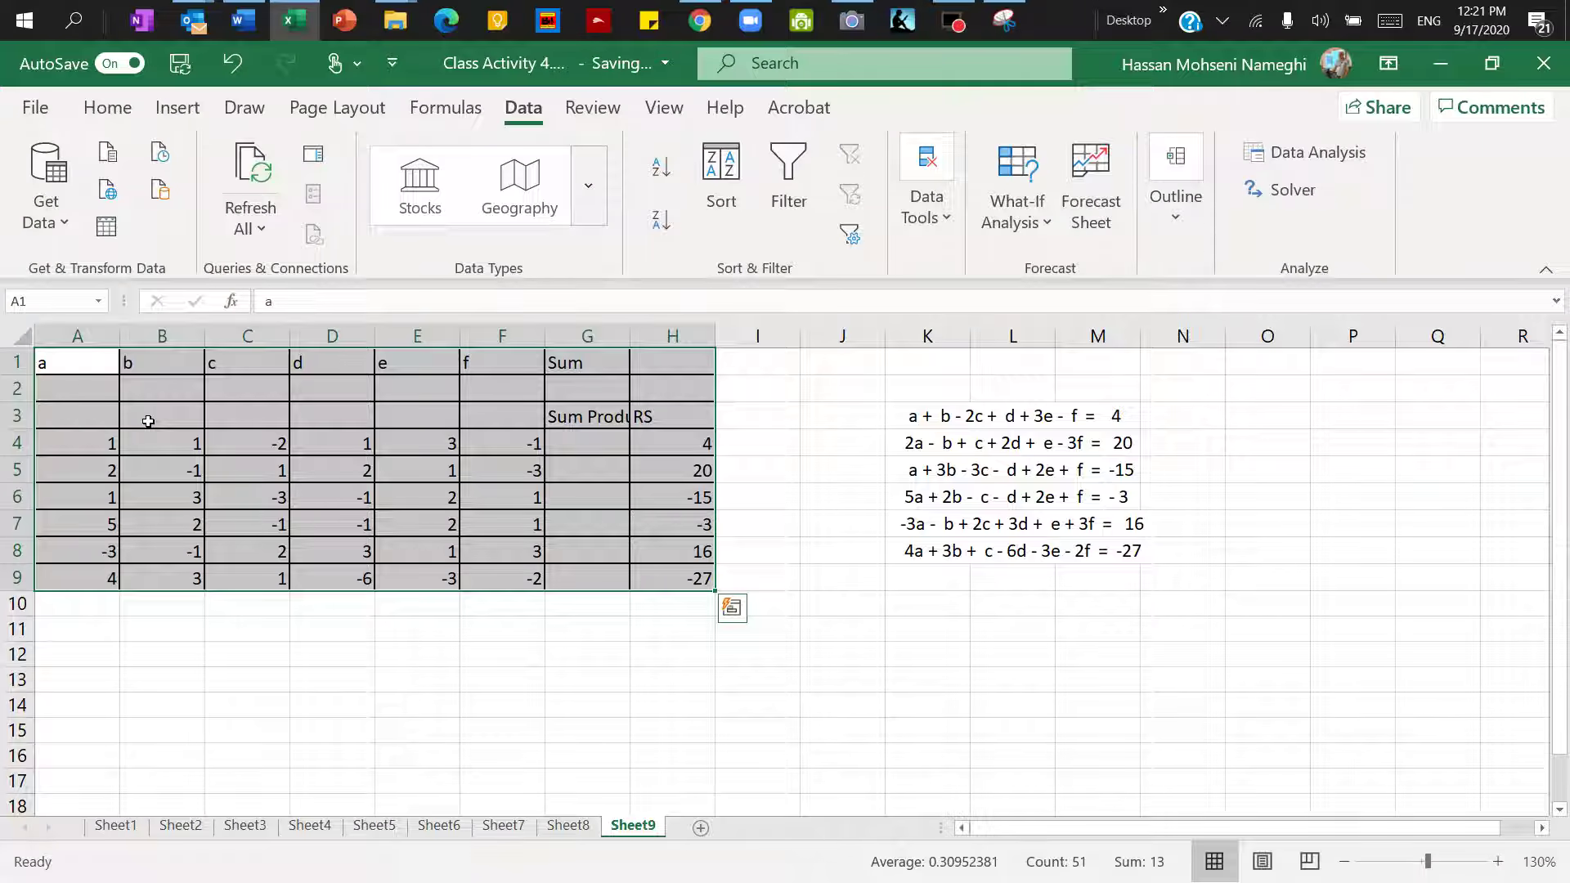
Step: Check the pasted headers and coefficients, and autofit column G to show Sum Product
left_click_drag(70, 369, 521, 364)
left_click(605, 370)
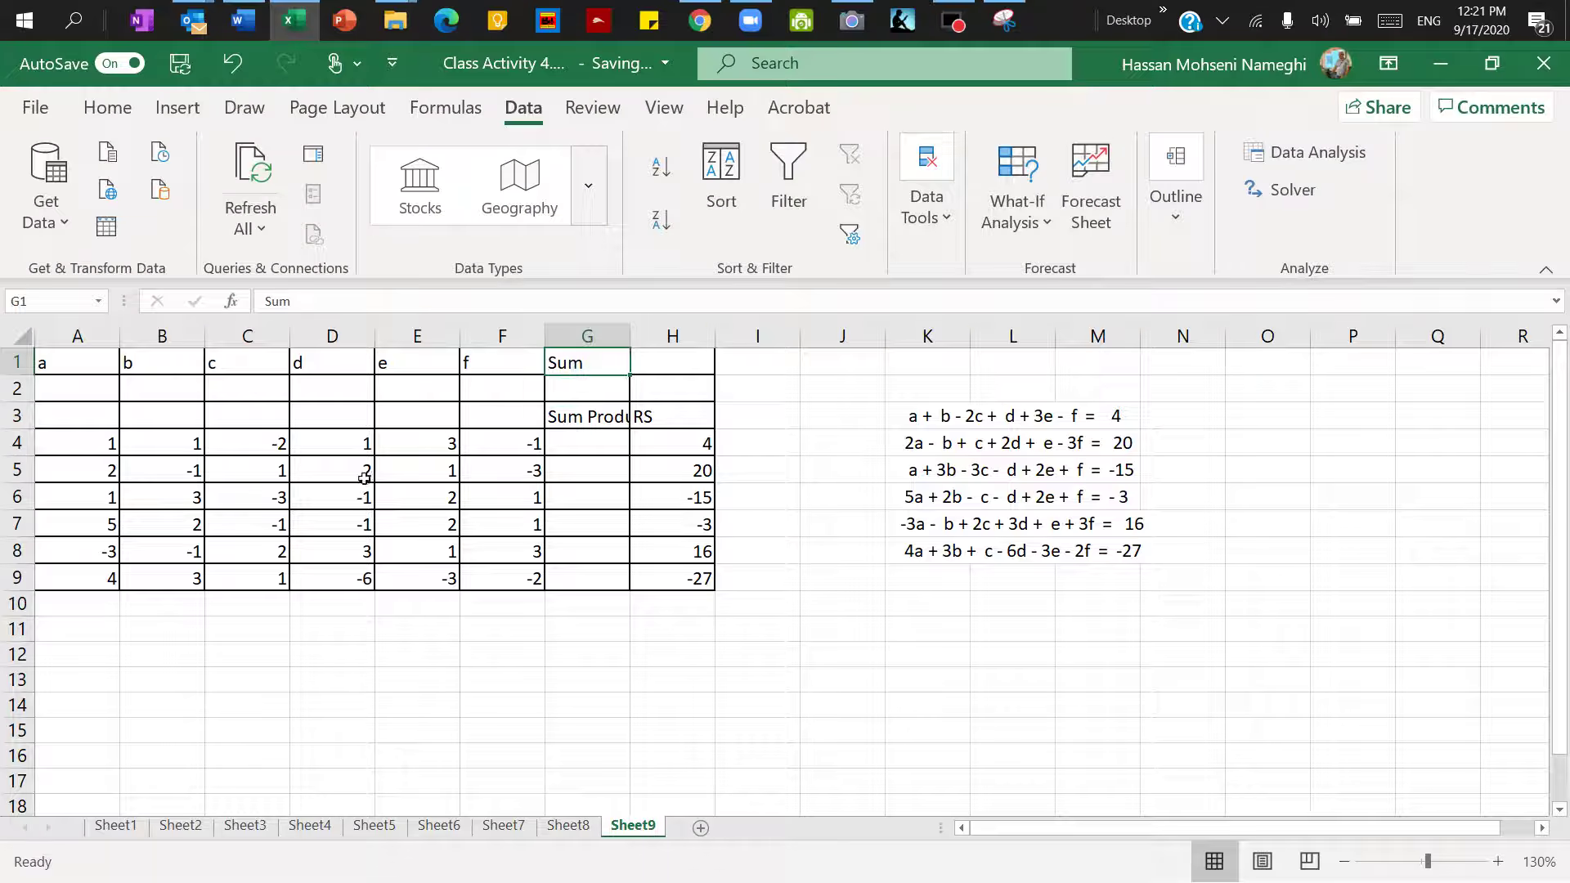
left_click_drag(85, 448, 511, 469)
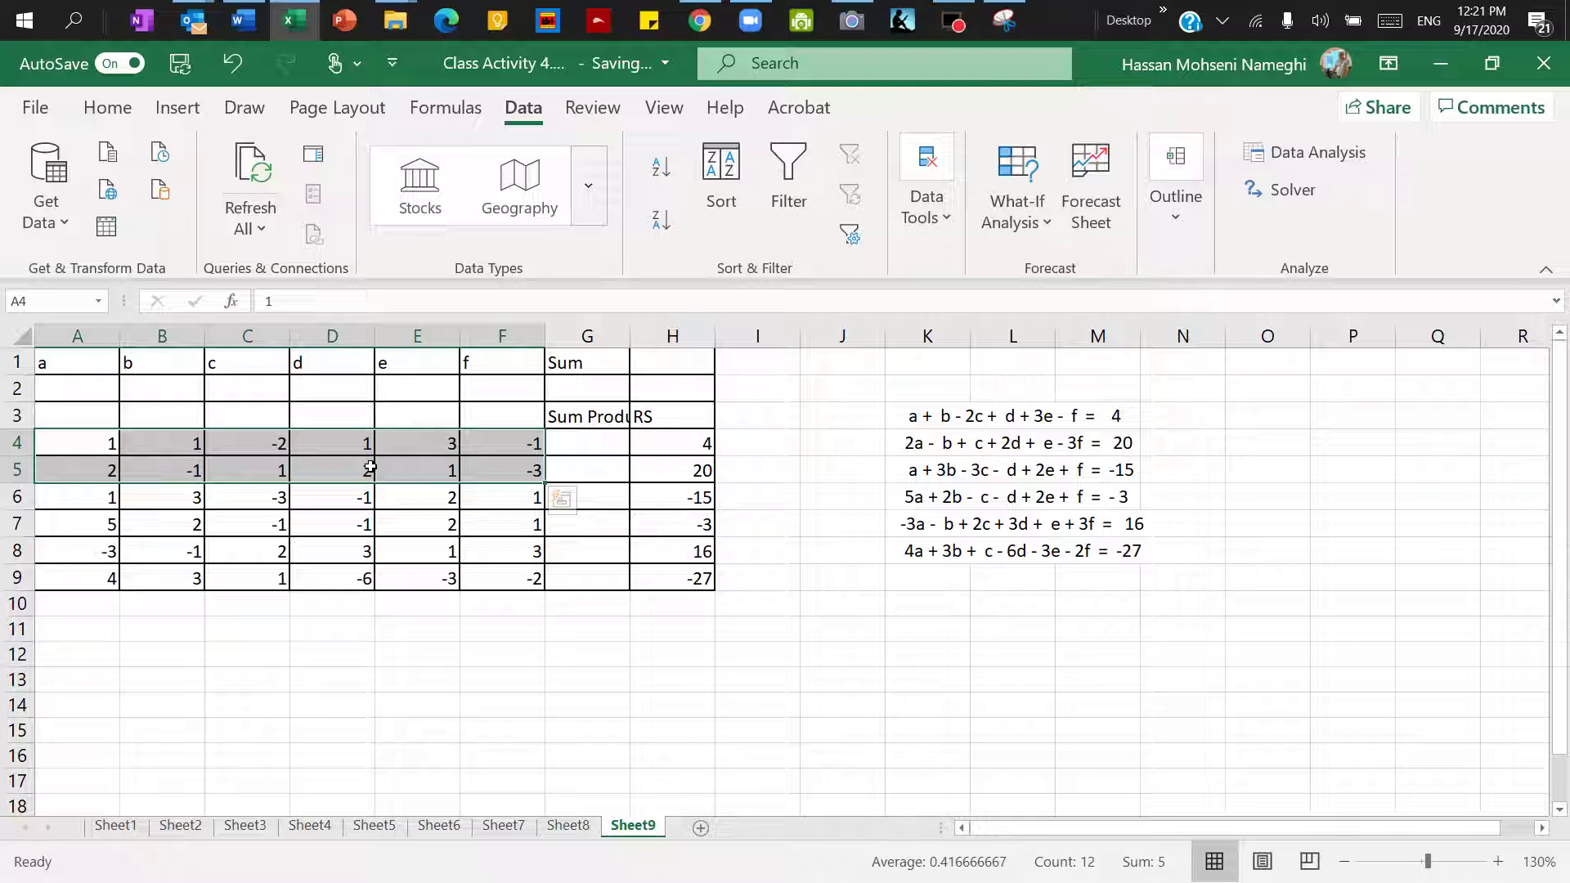
left_click(572, 450)
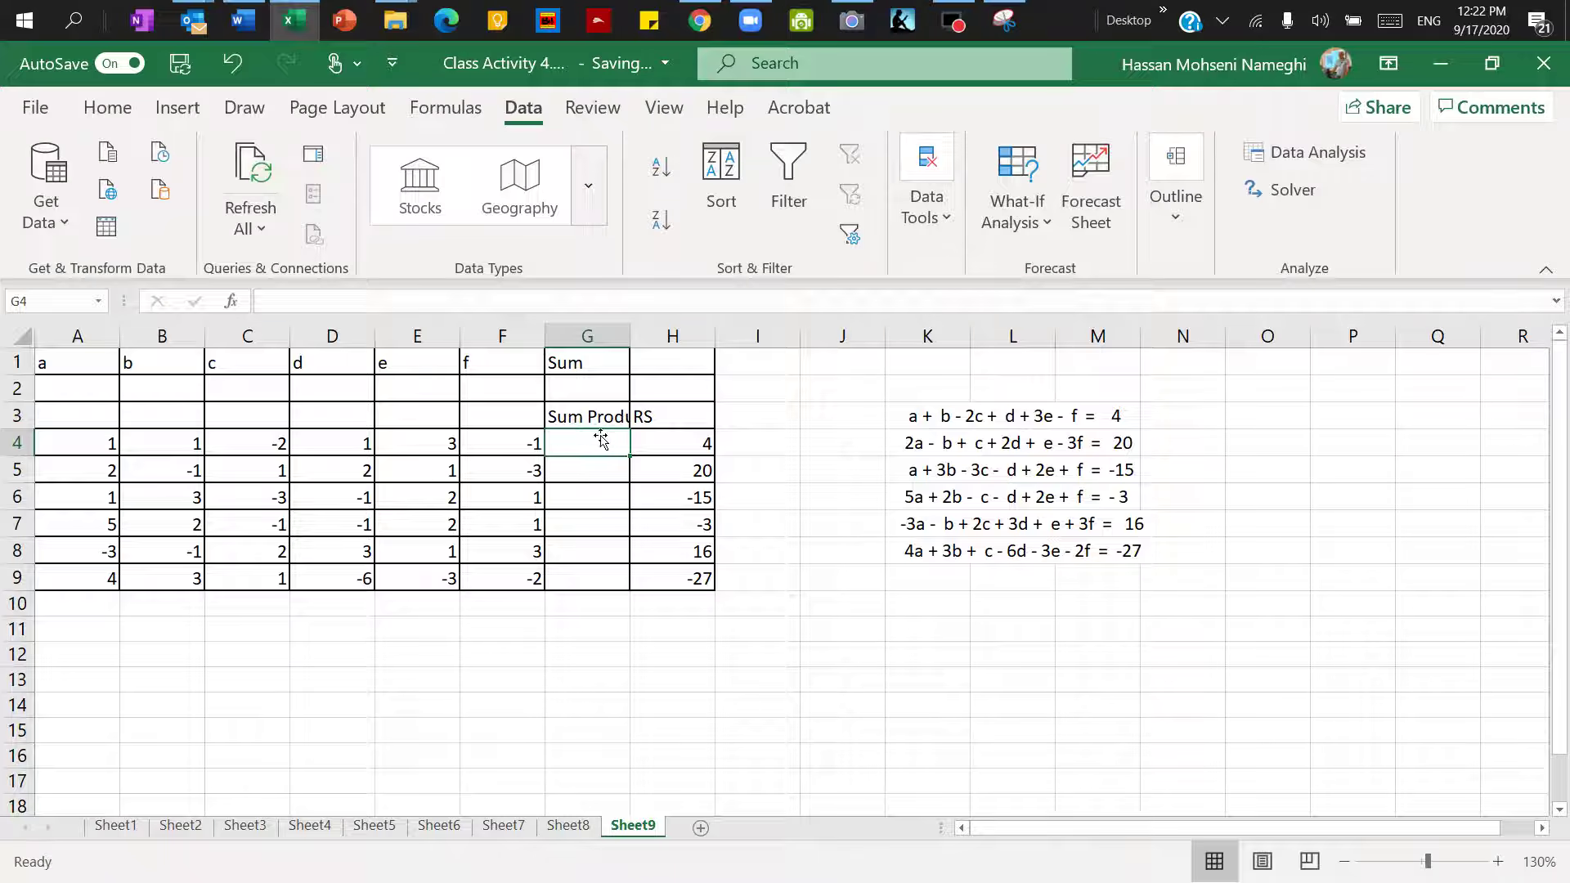
double_click(639, 345)
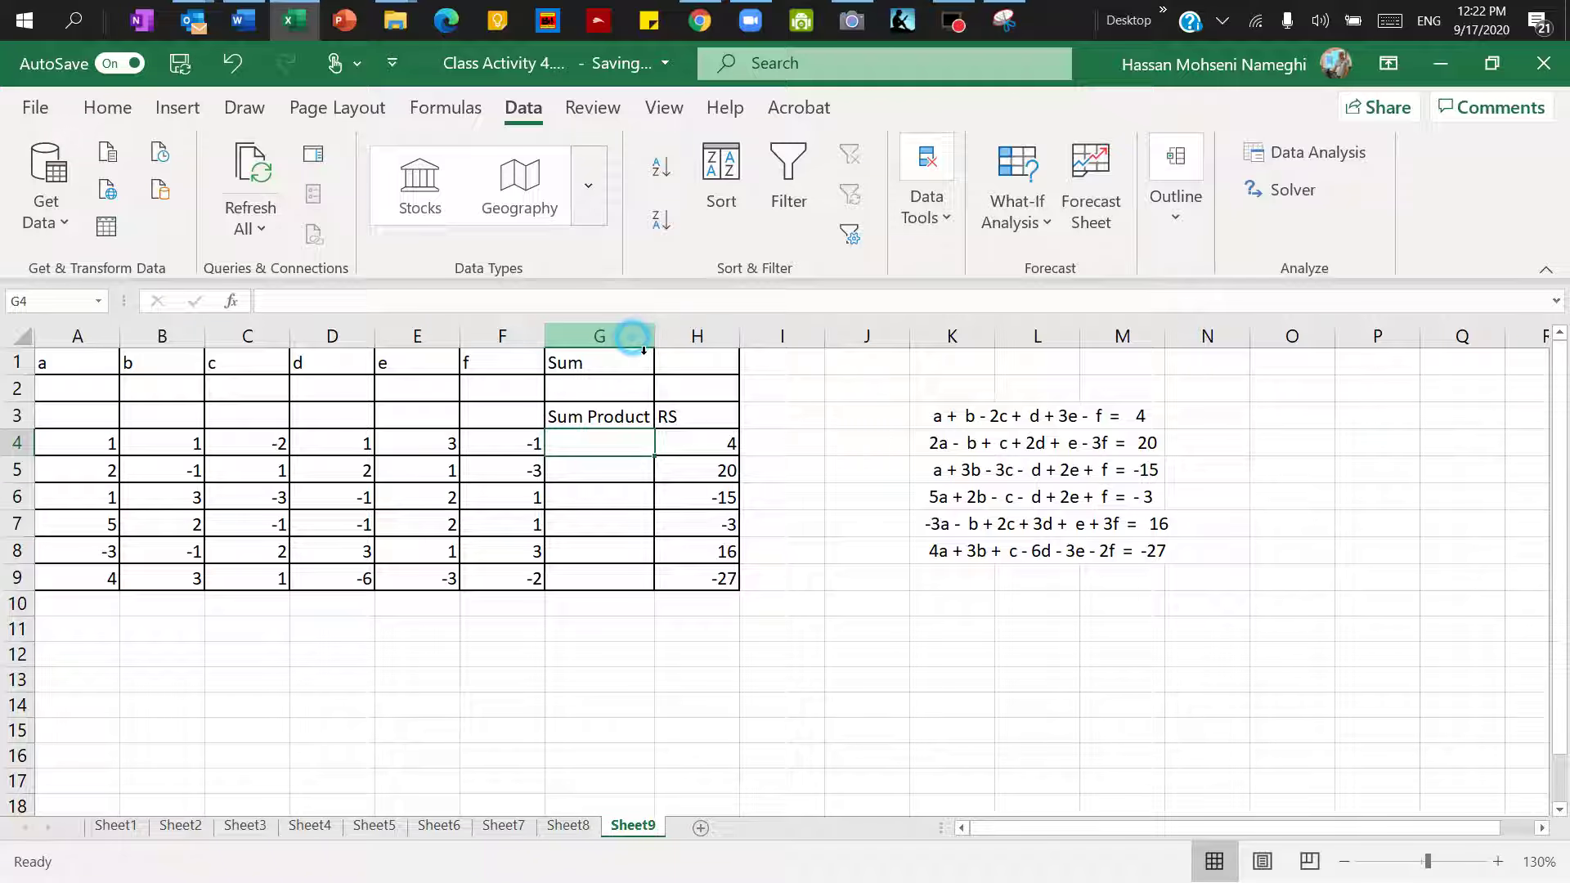
Step: Review the RS values in H4:H9 and the empty solution cells A2:F2
left_click(695, 419)
left_click_drag(700, 431, 713, 576)
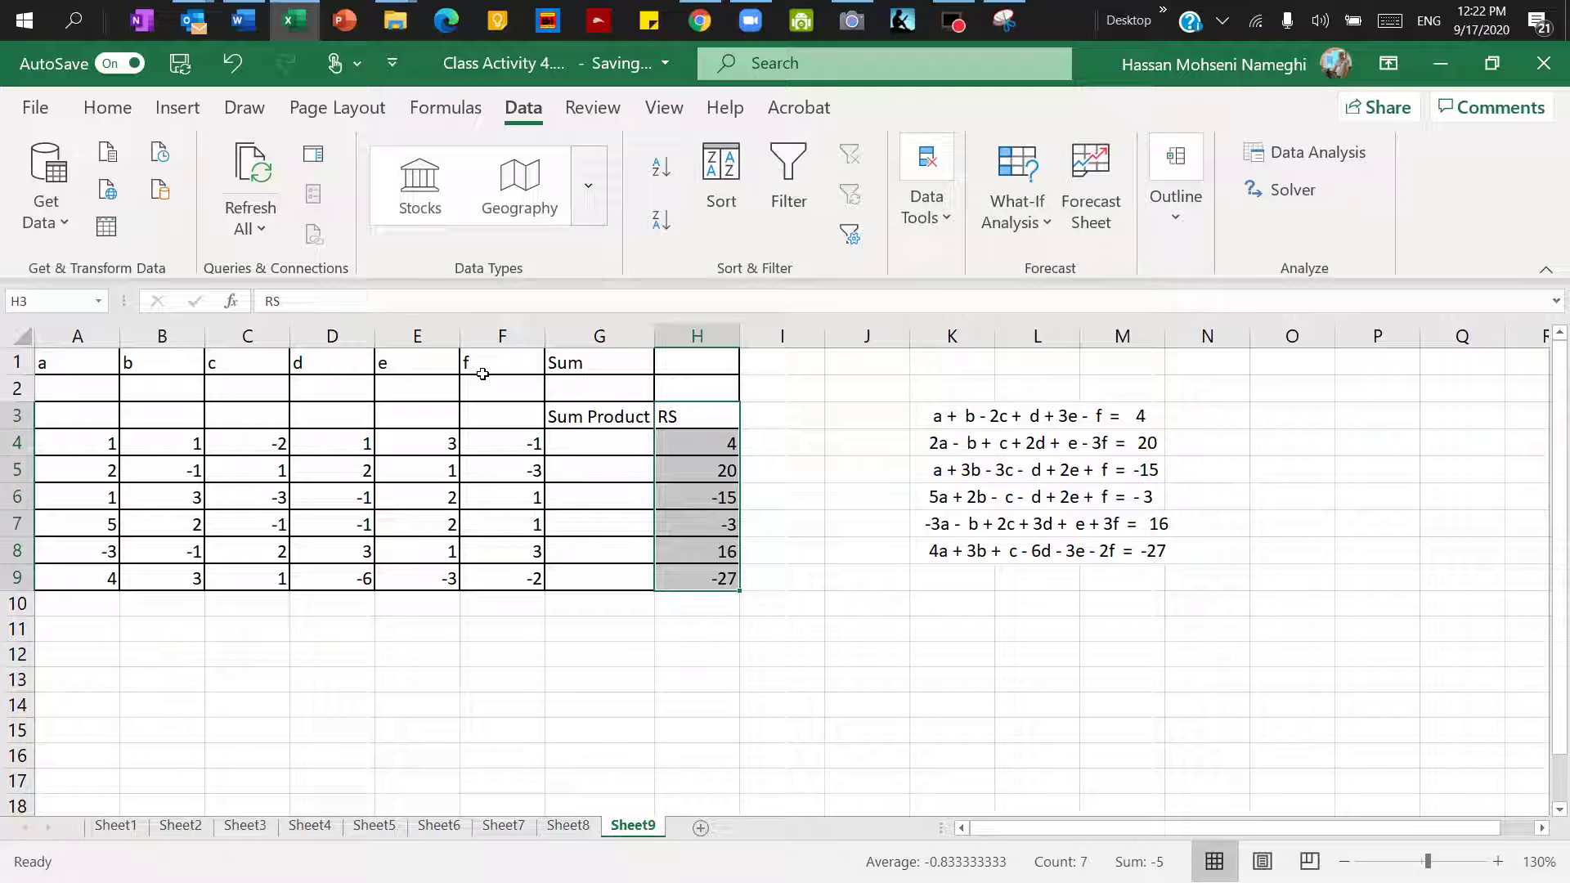
left_click(591, 394)
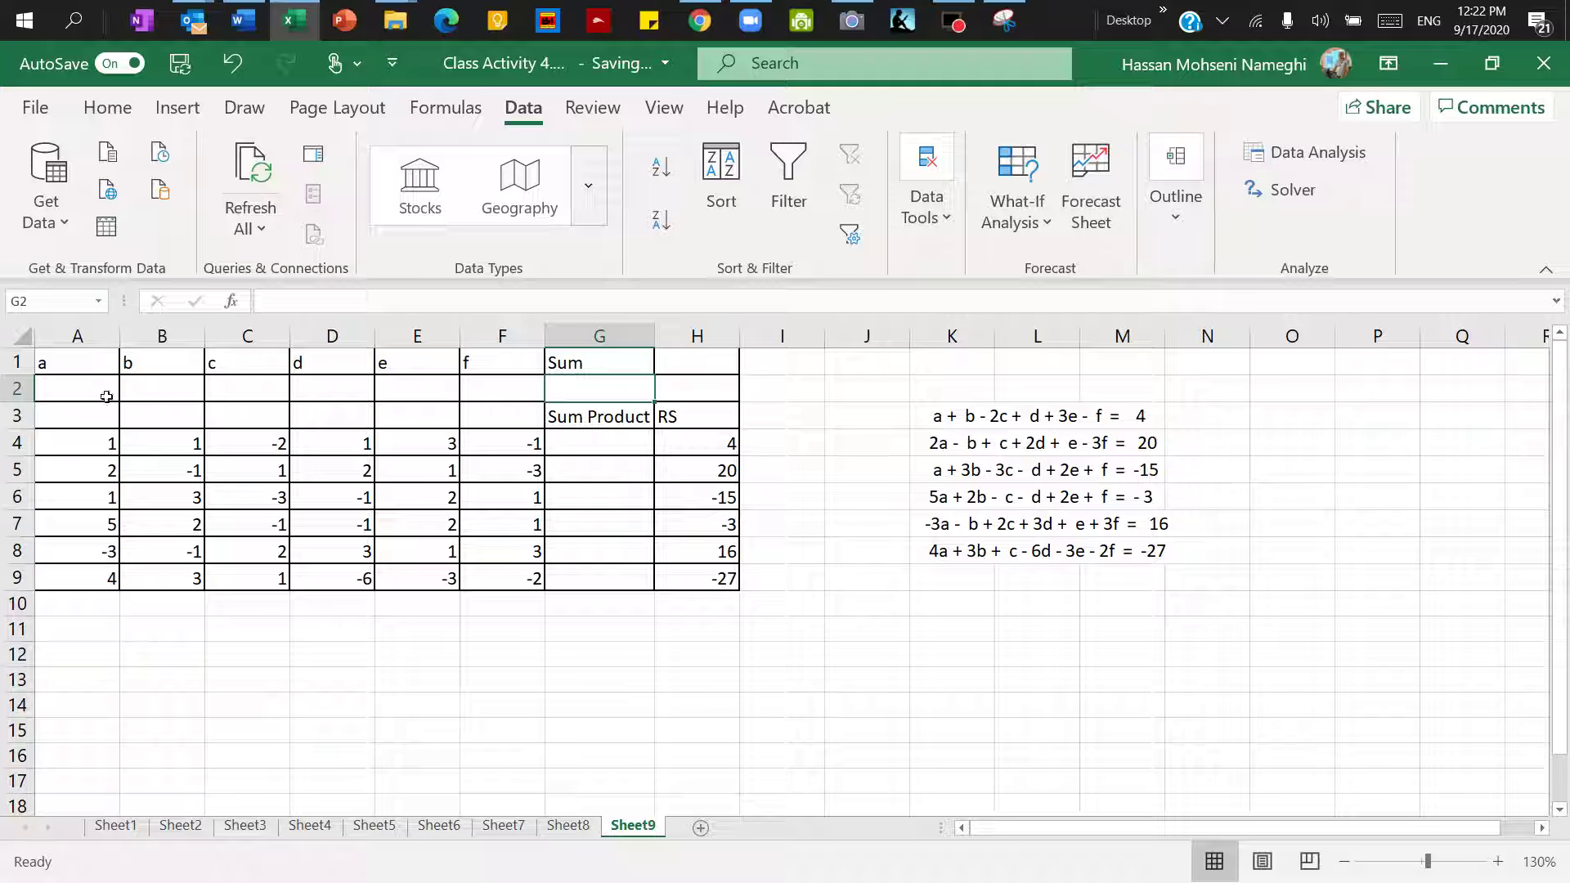
left_click_drag(107, 396, 511, 393)
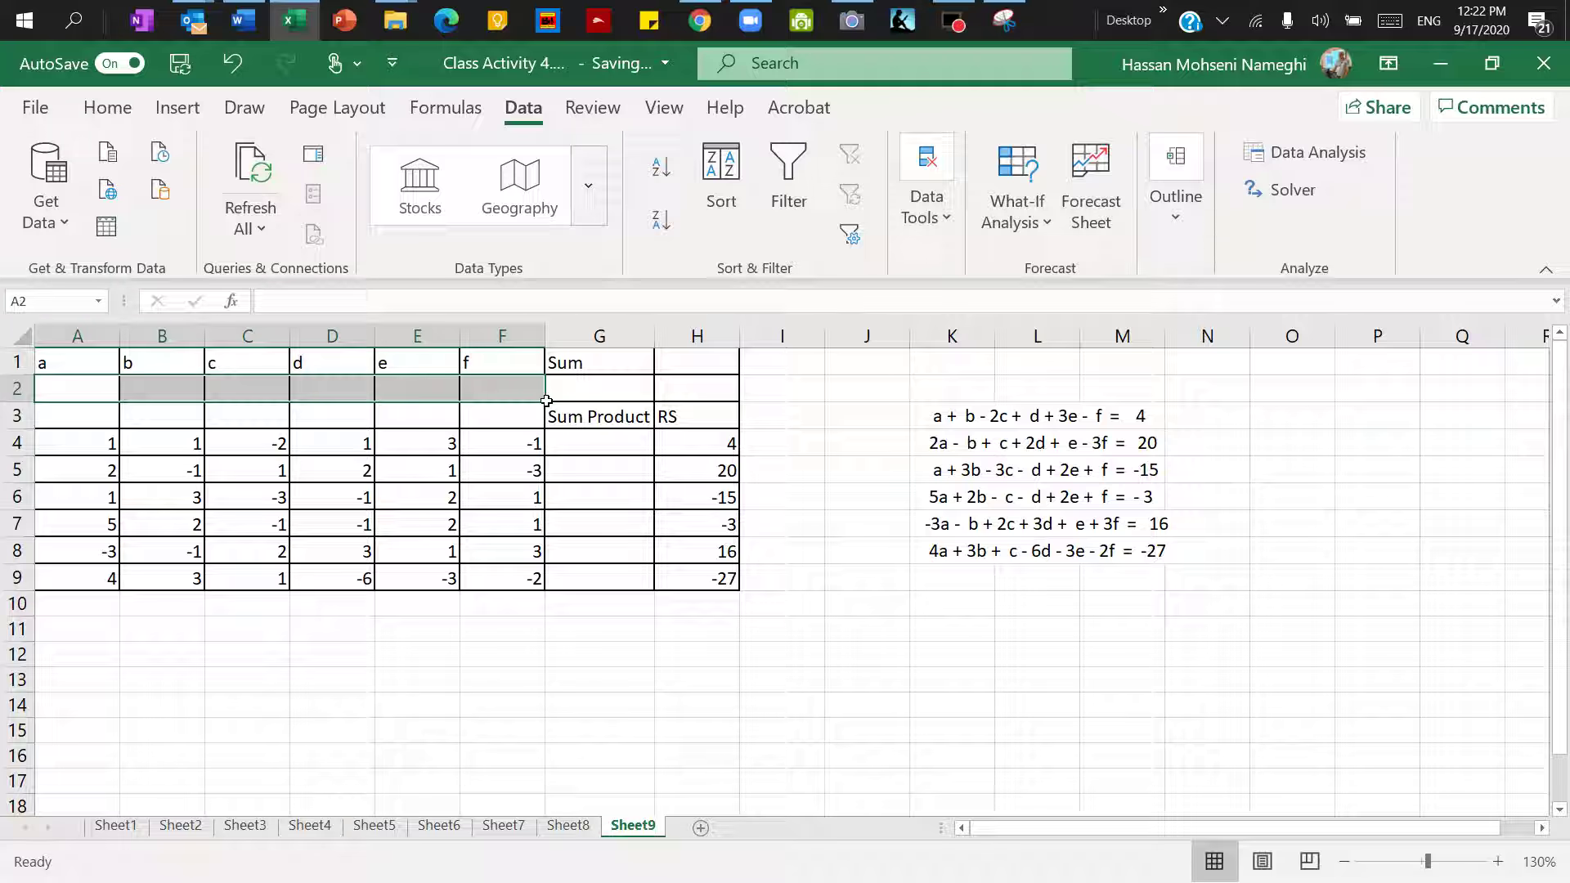
Step: Enter =SUM(A2:F2) in G2
left_click(572, 398)
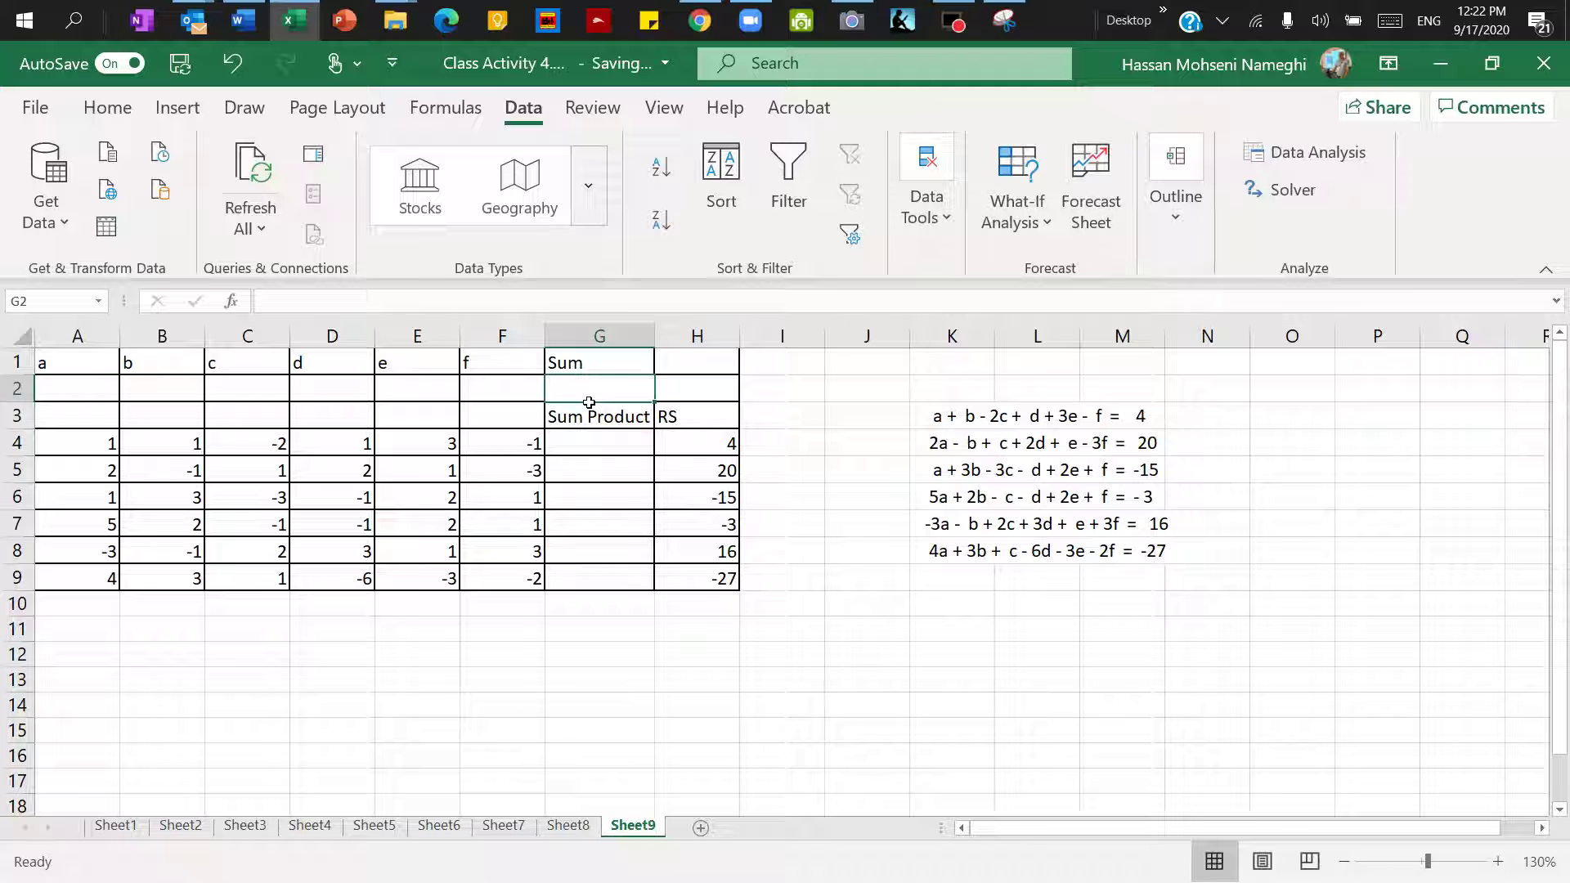
type("=")
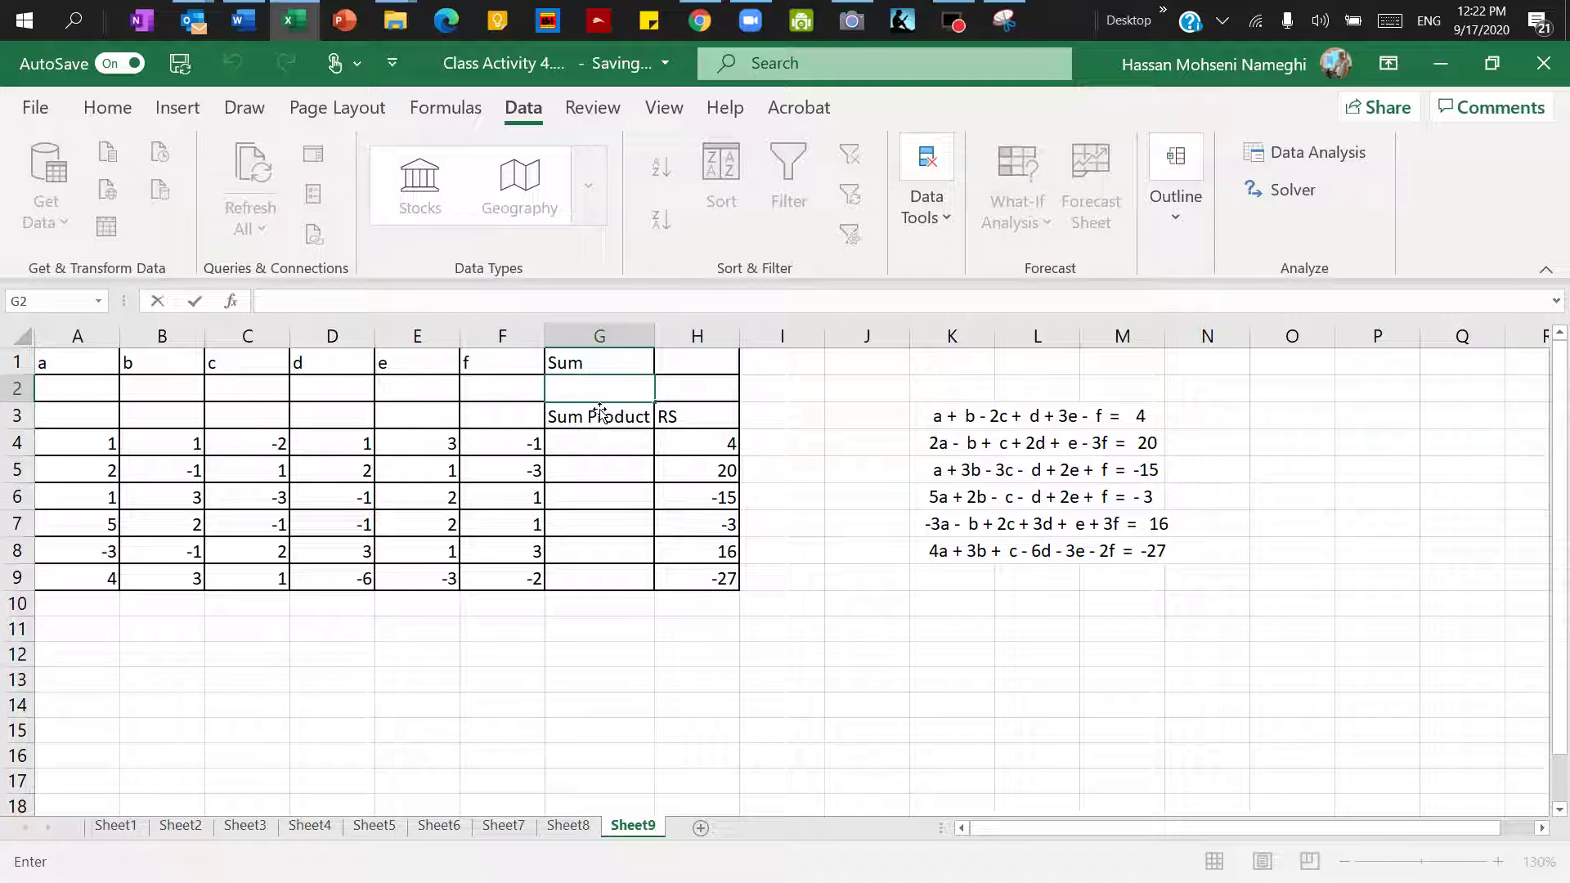
type("s")
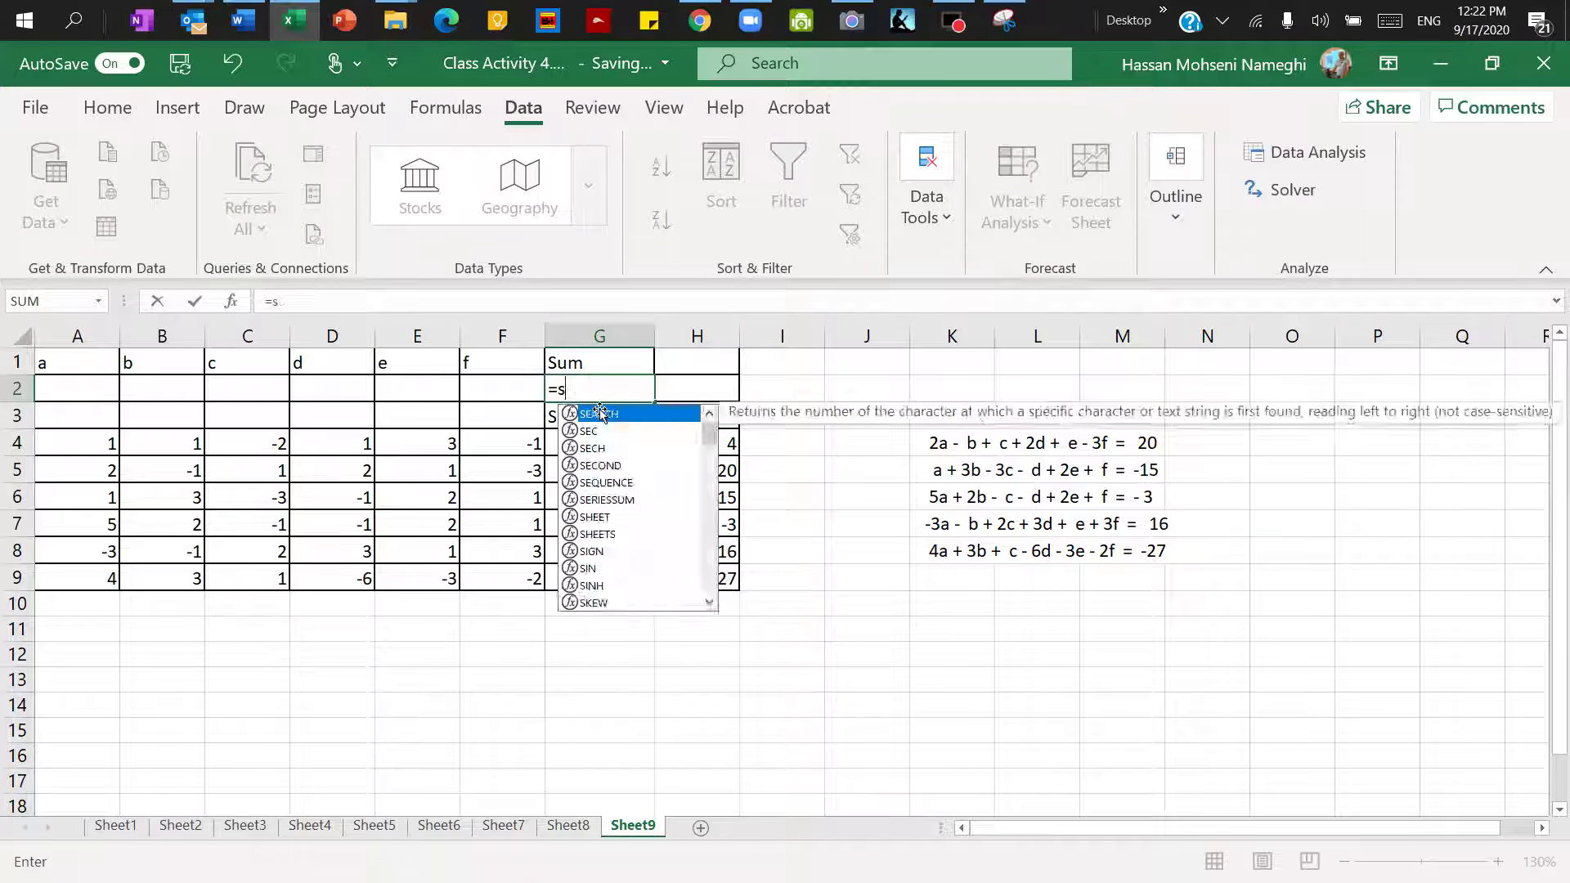
type("um(")
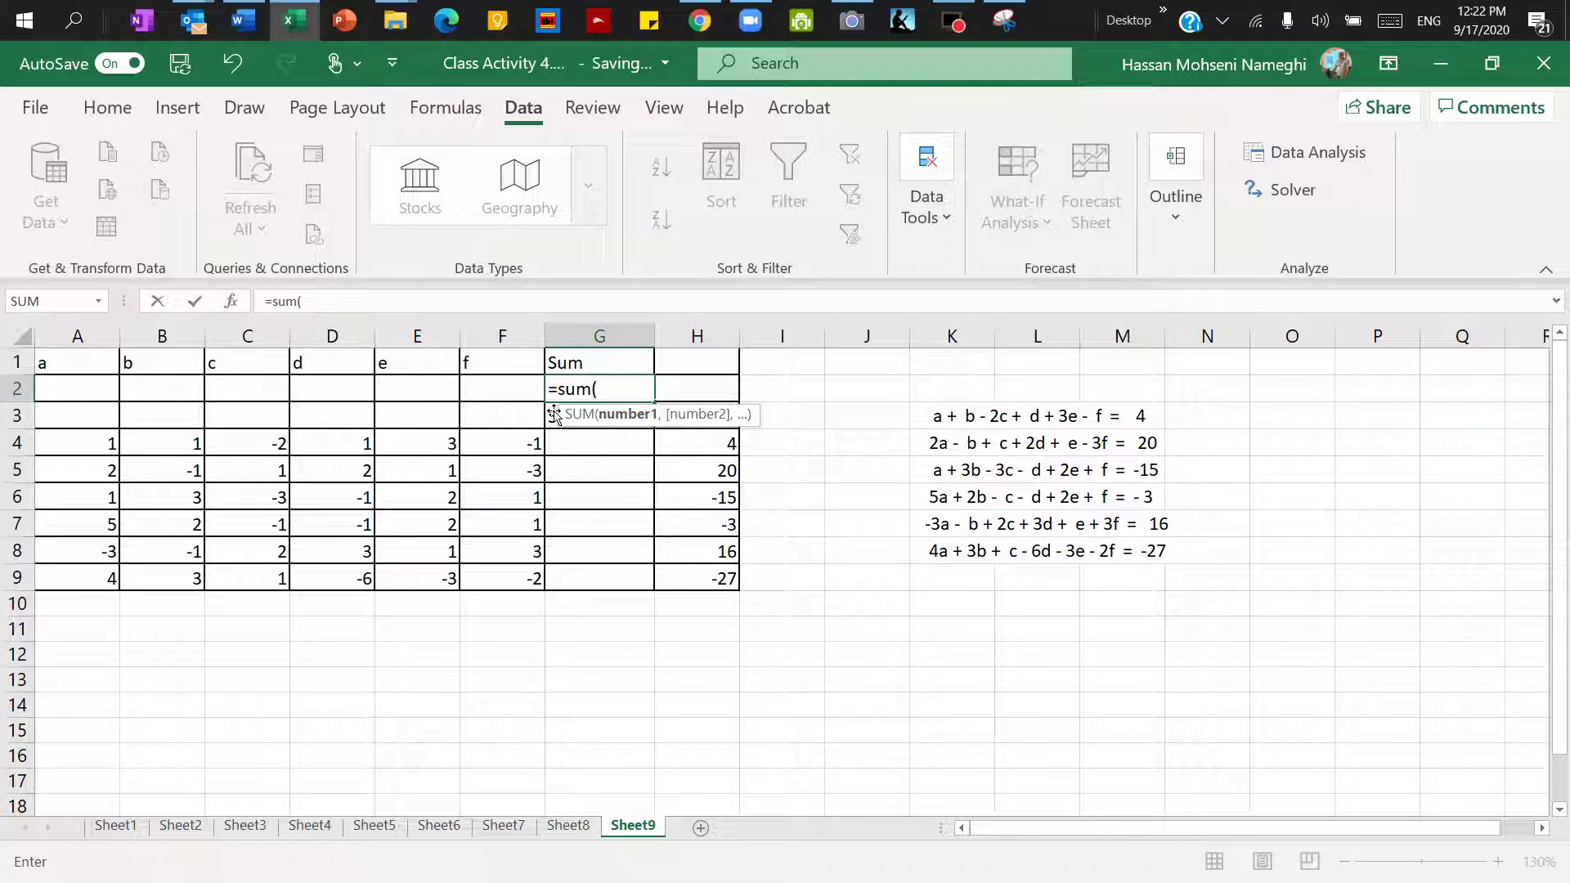
left_click_drag(509, 390, 92, 402)
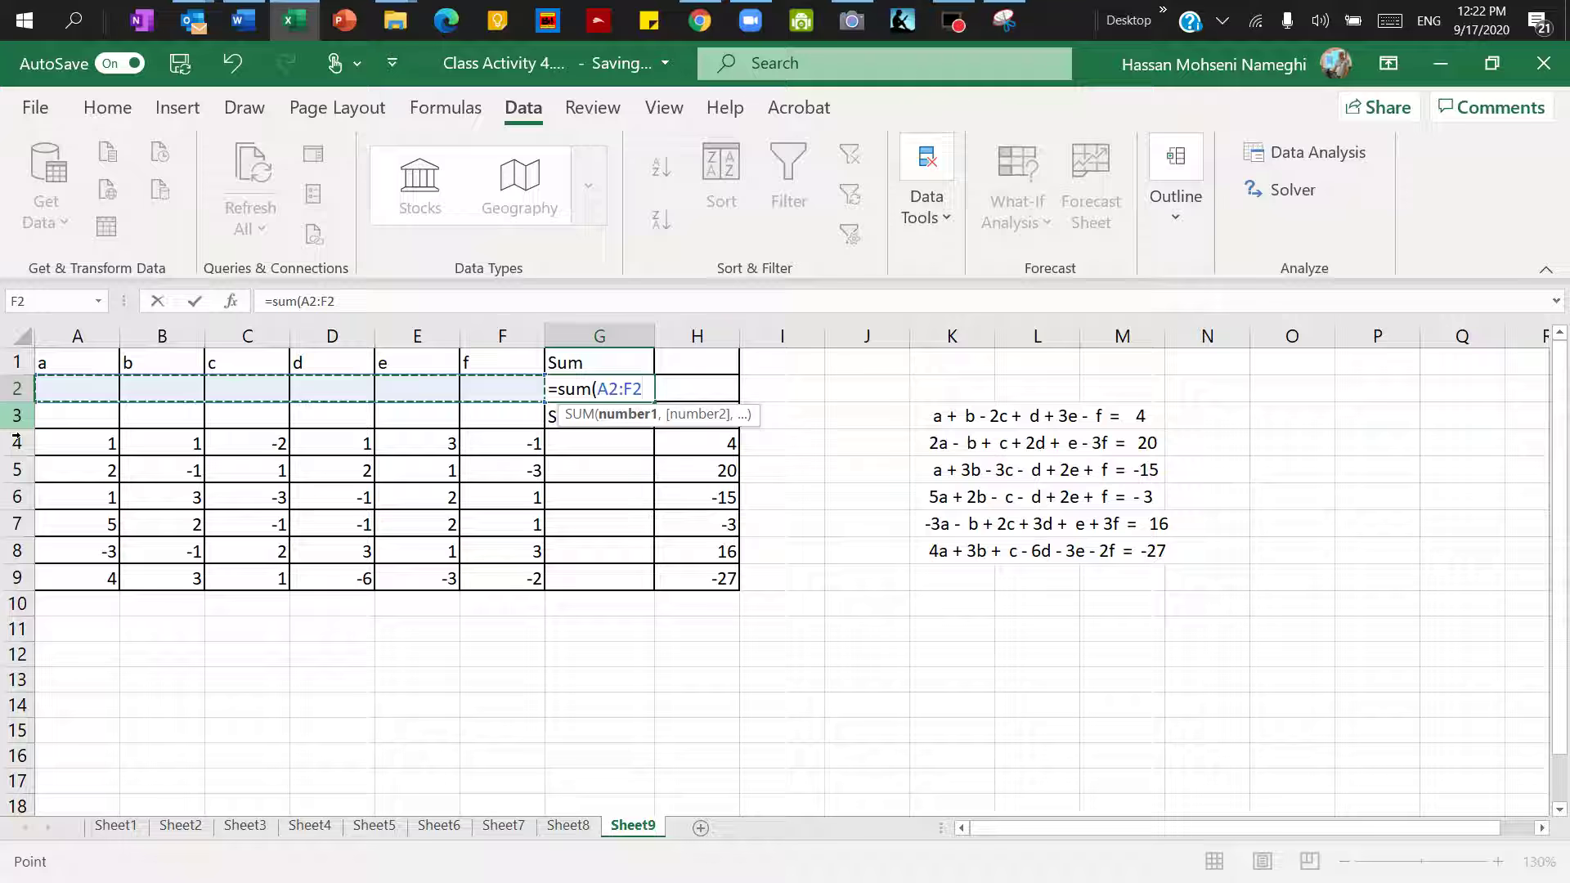
type(")")
key("Return")
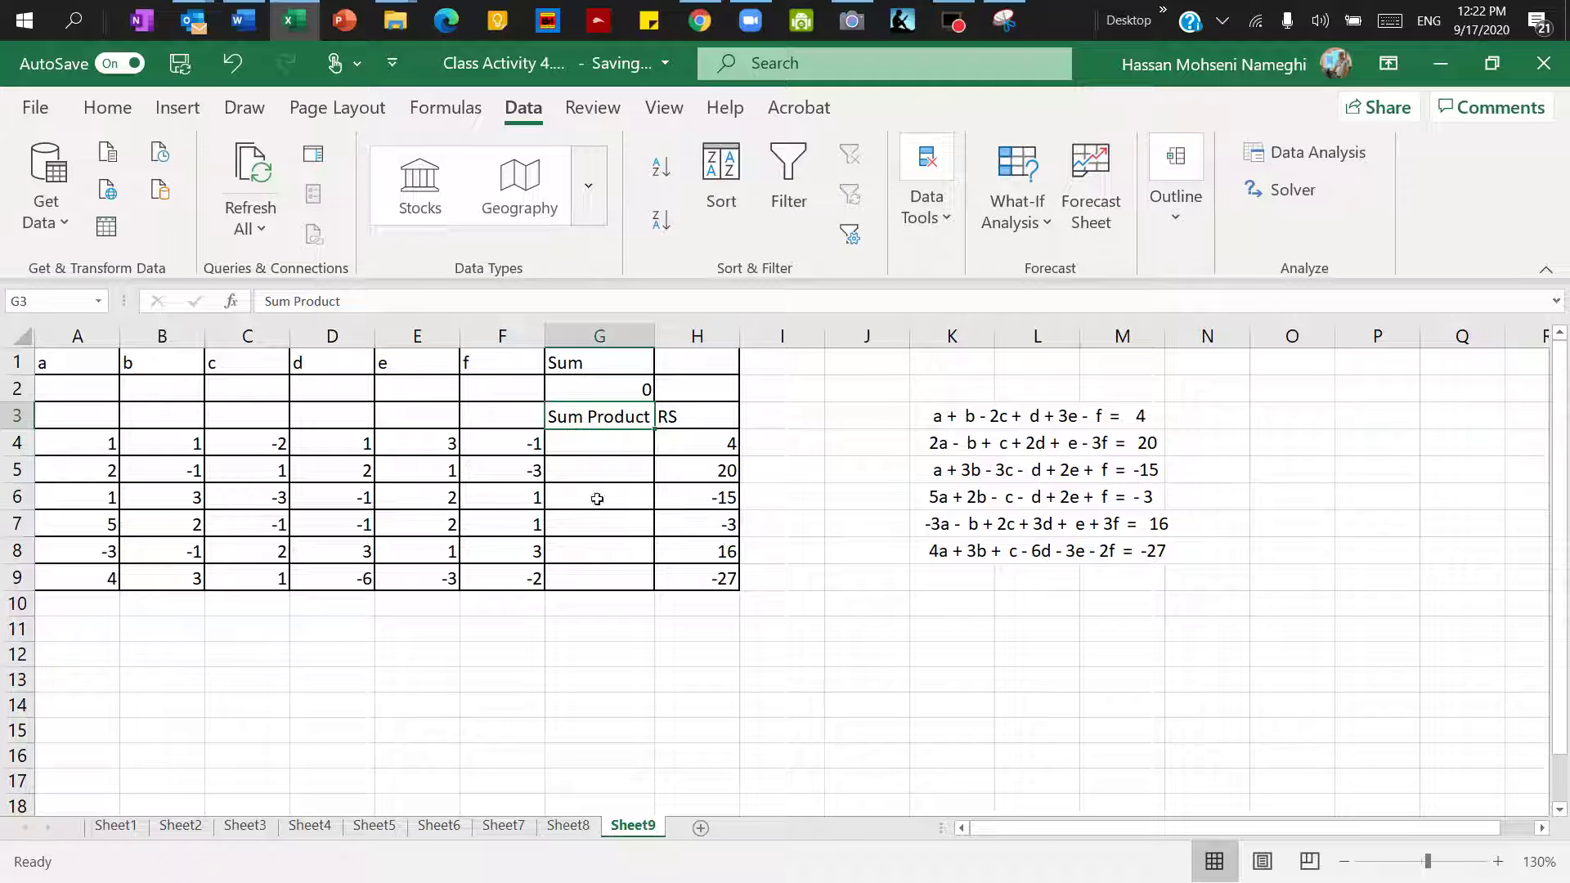
Step: Enter =SUMPRODUCT(A4:F4,A$2:F$2) in G4 with row 2 made absolute
left_click(566, 447)
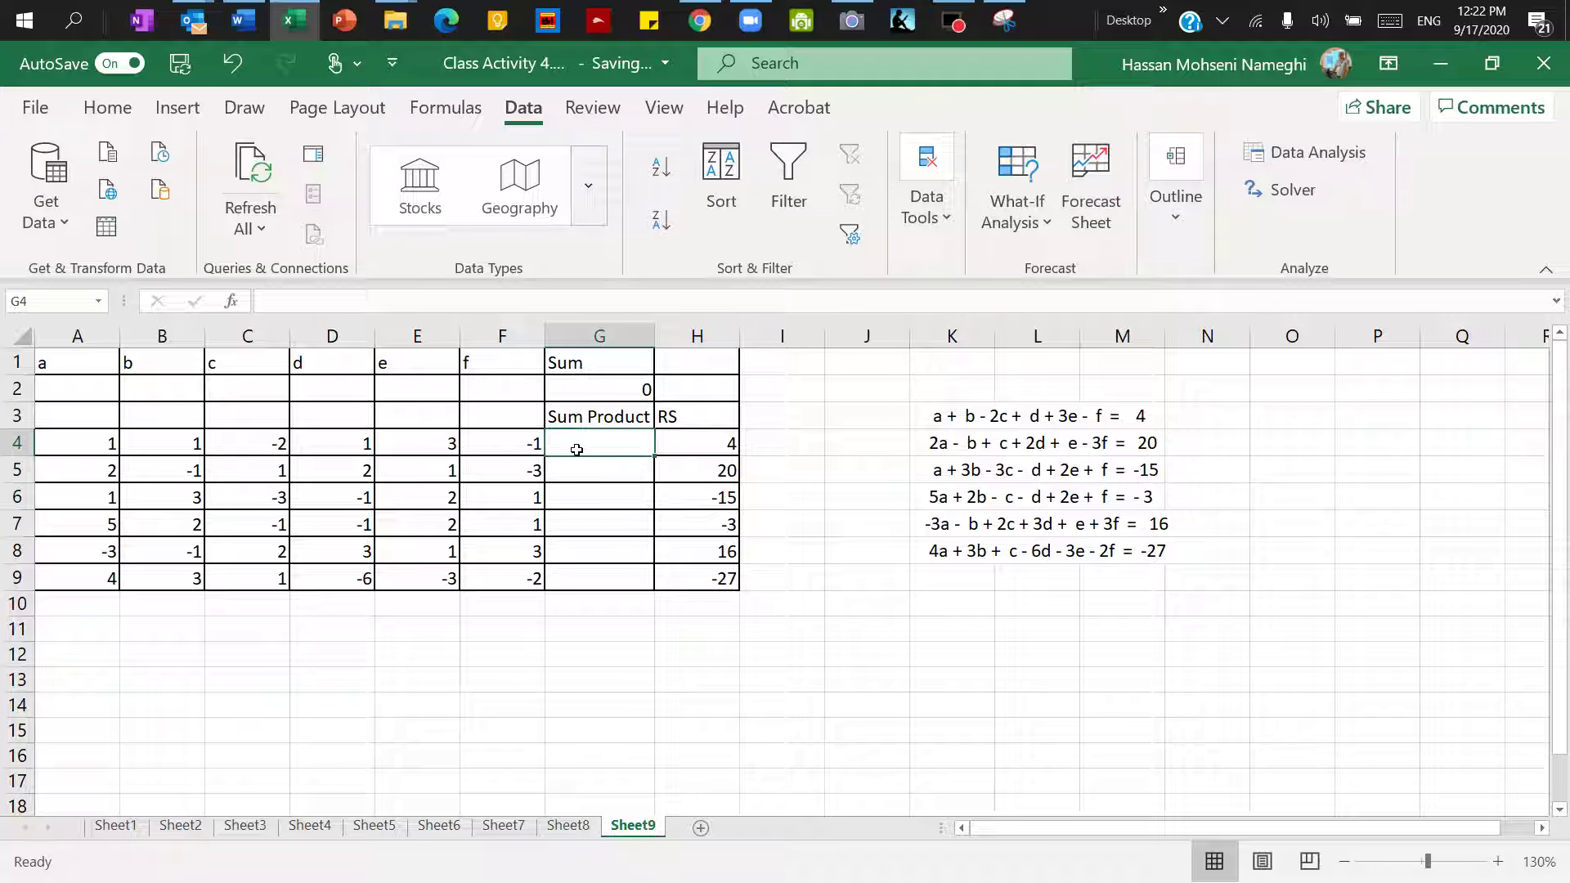
type("=")
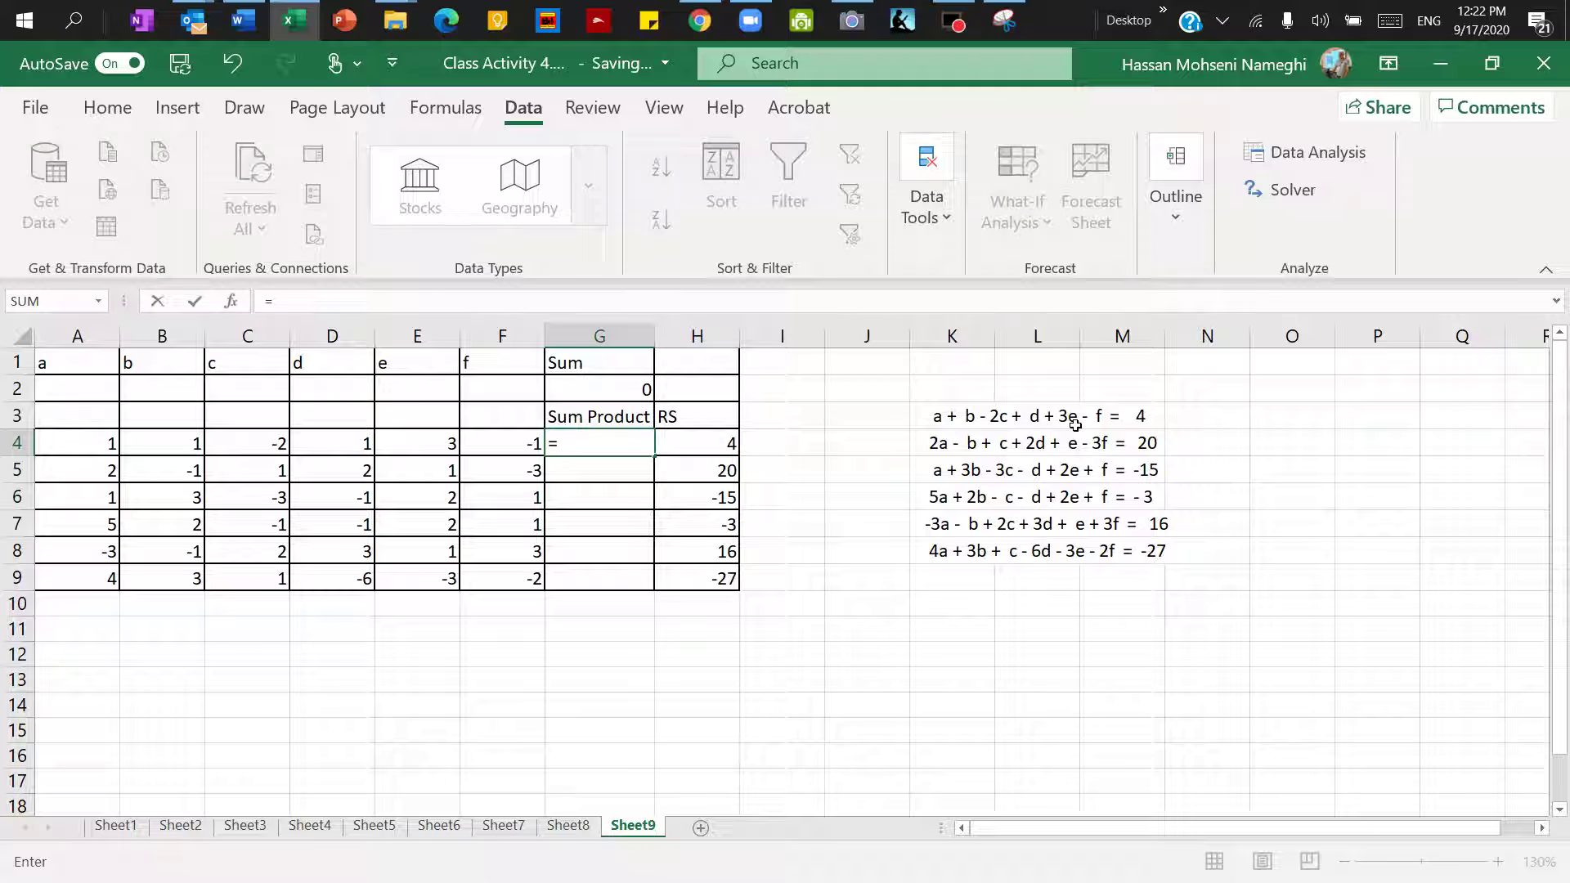
type("su")
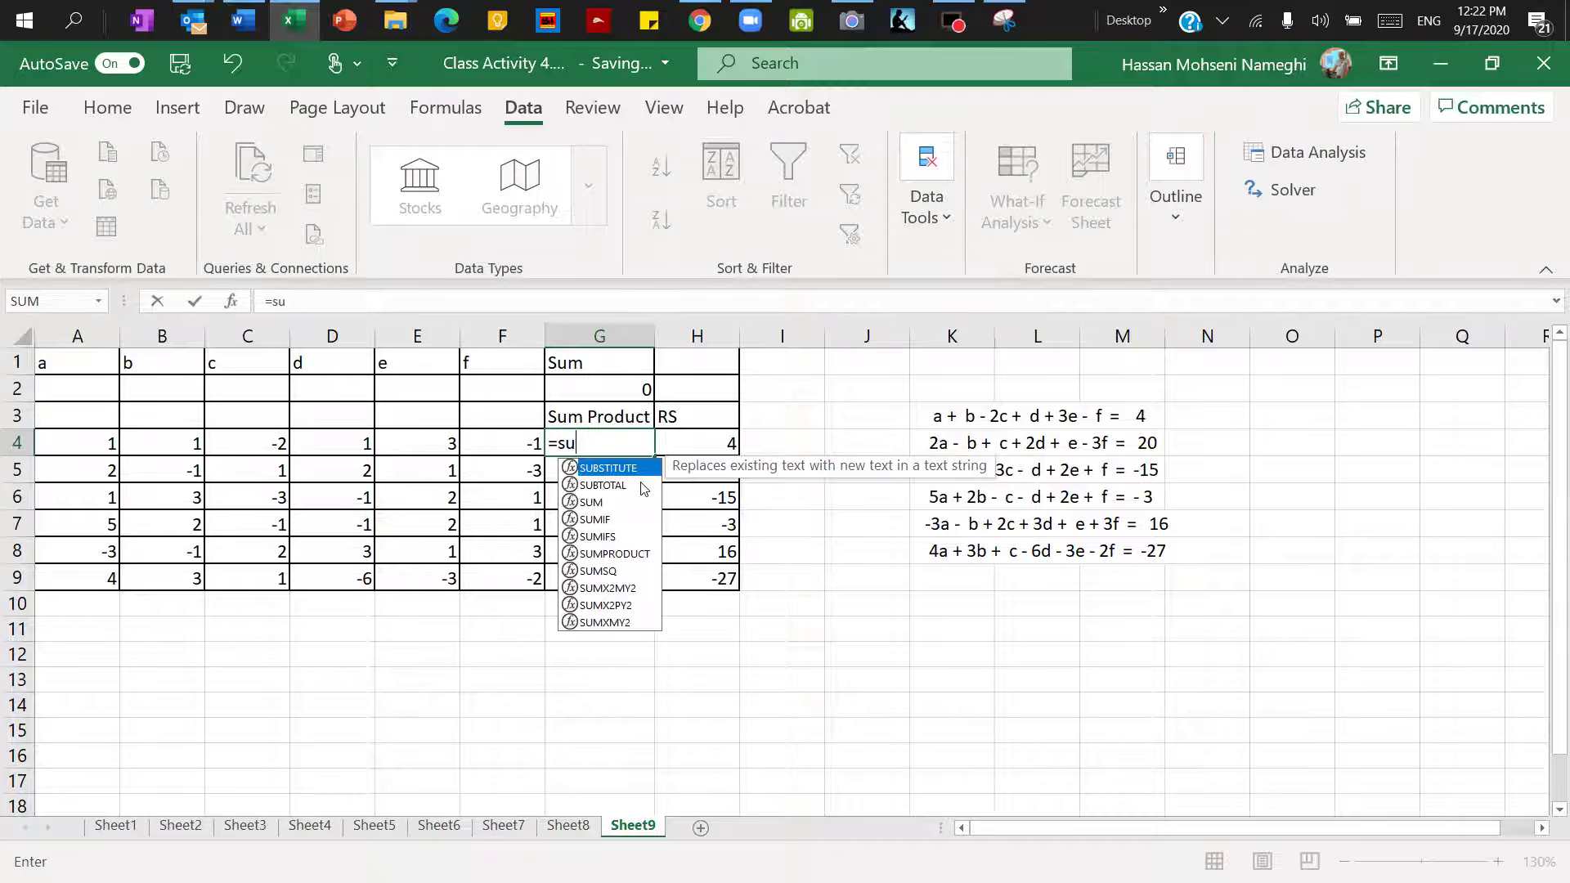
type("mp")
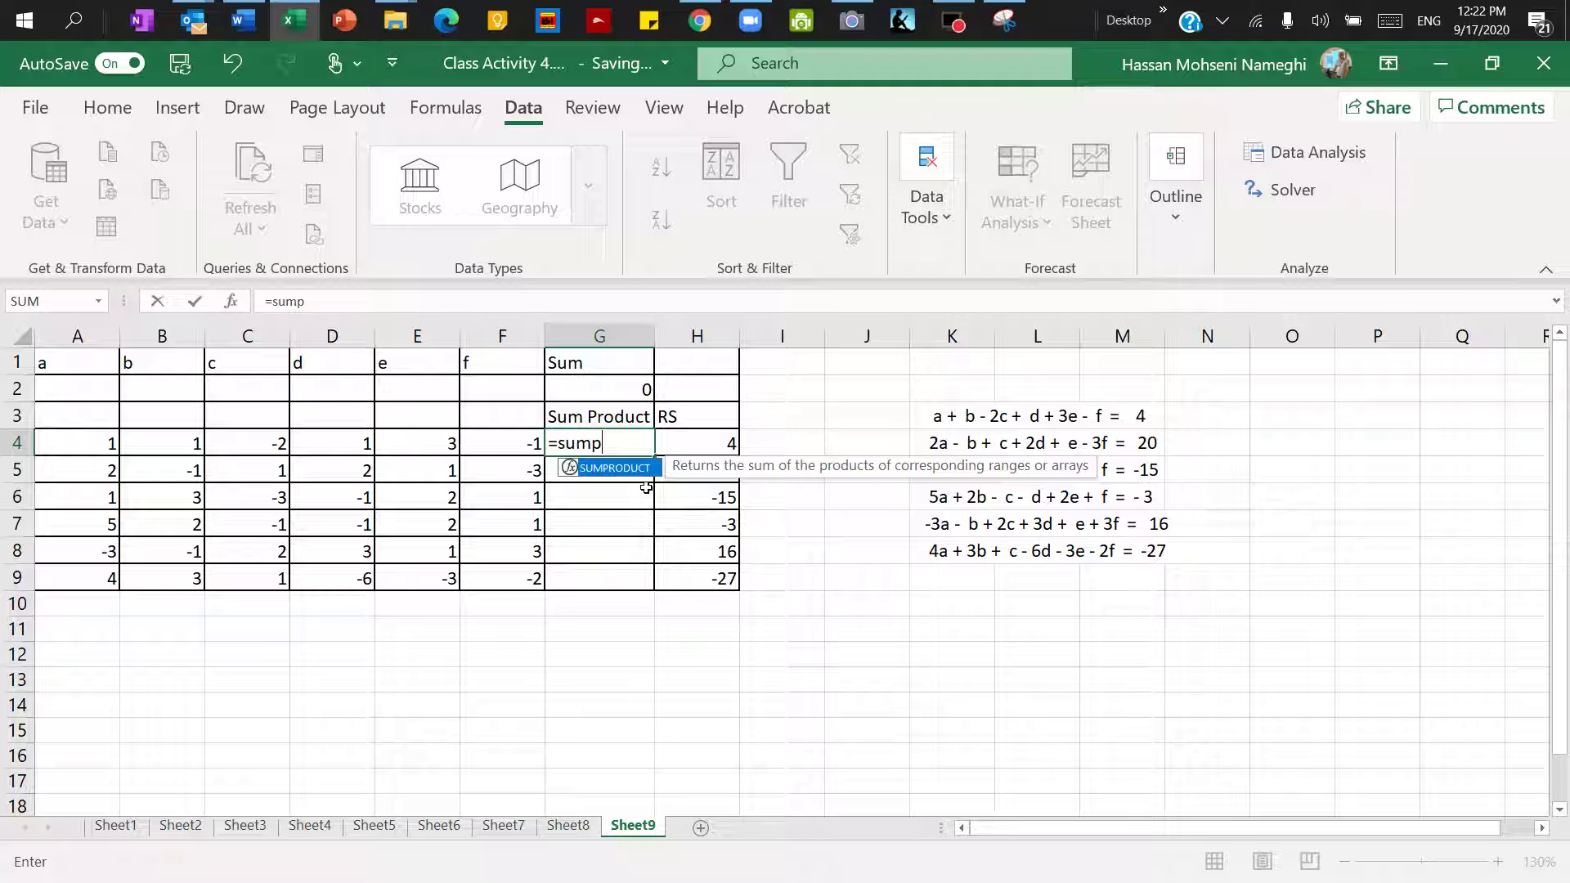
type("r")
double_click(639, 469)
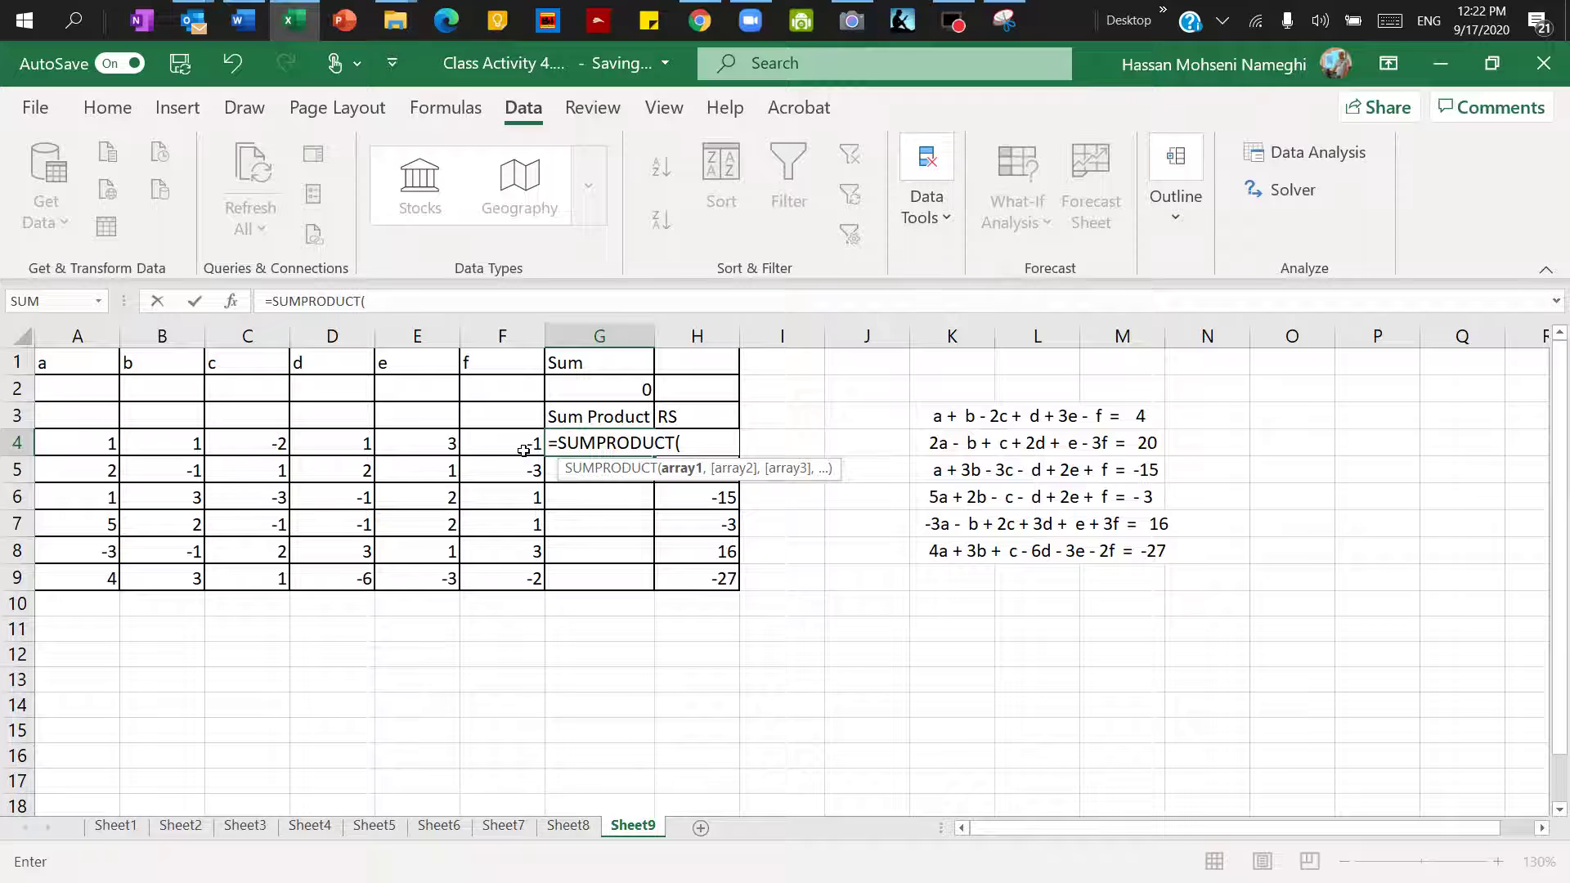
left_click_drag(523, 446, 92, 482)
type(",")
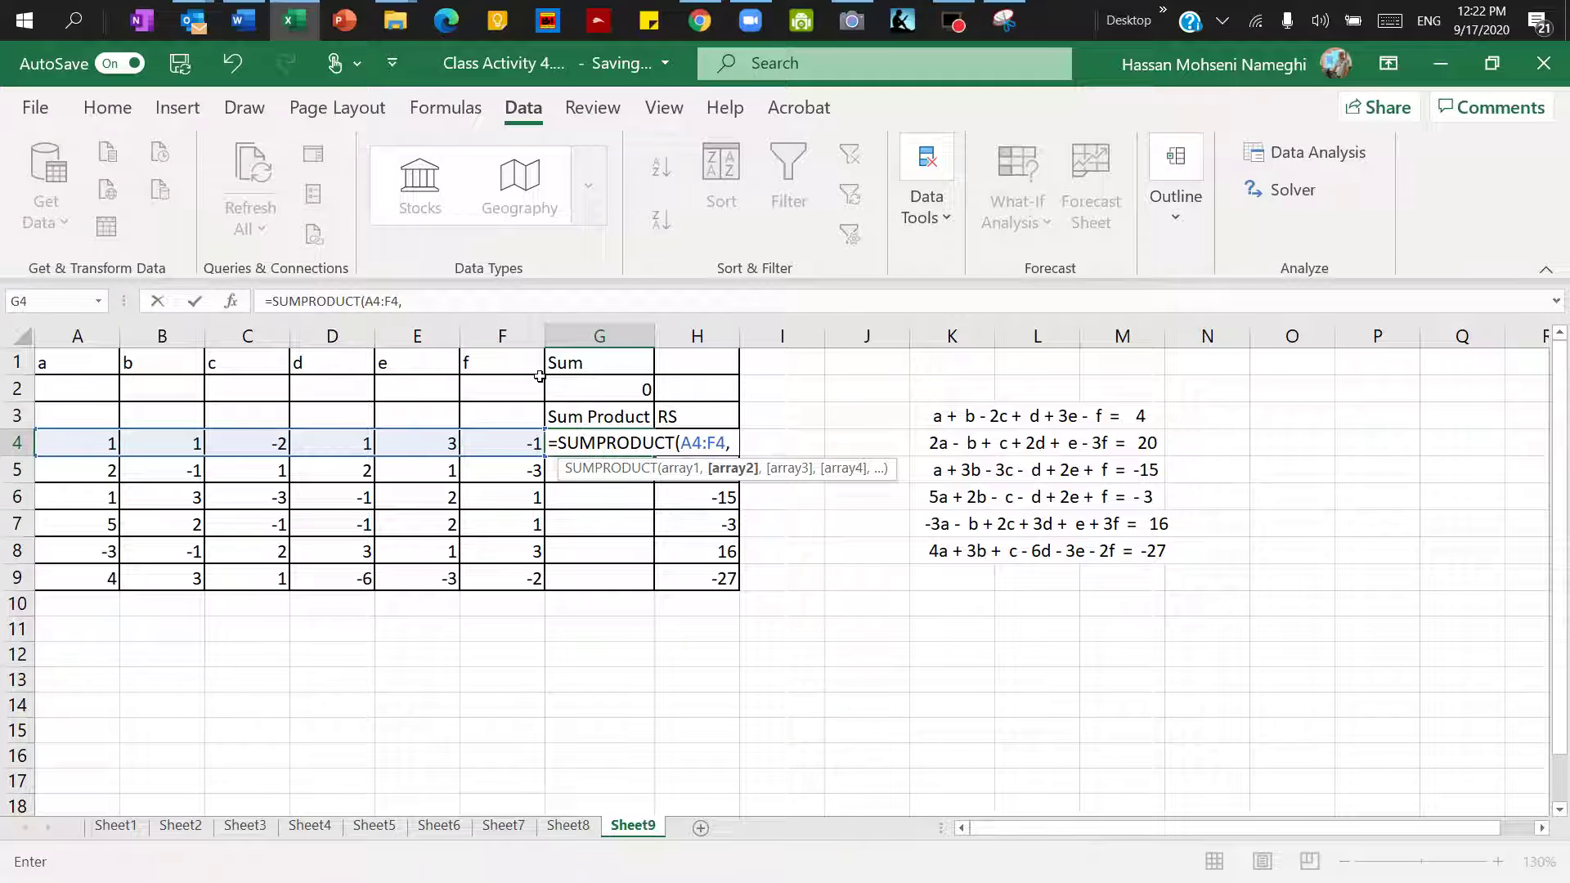
left_click_drag(539, 377, 106, 405)
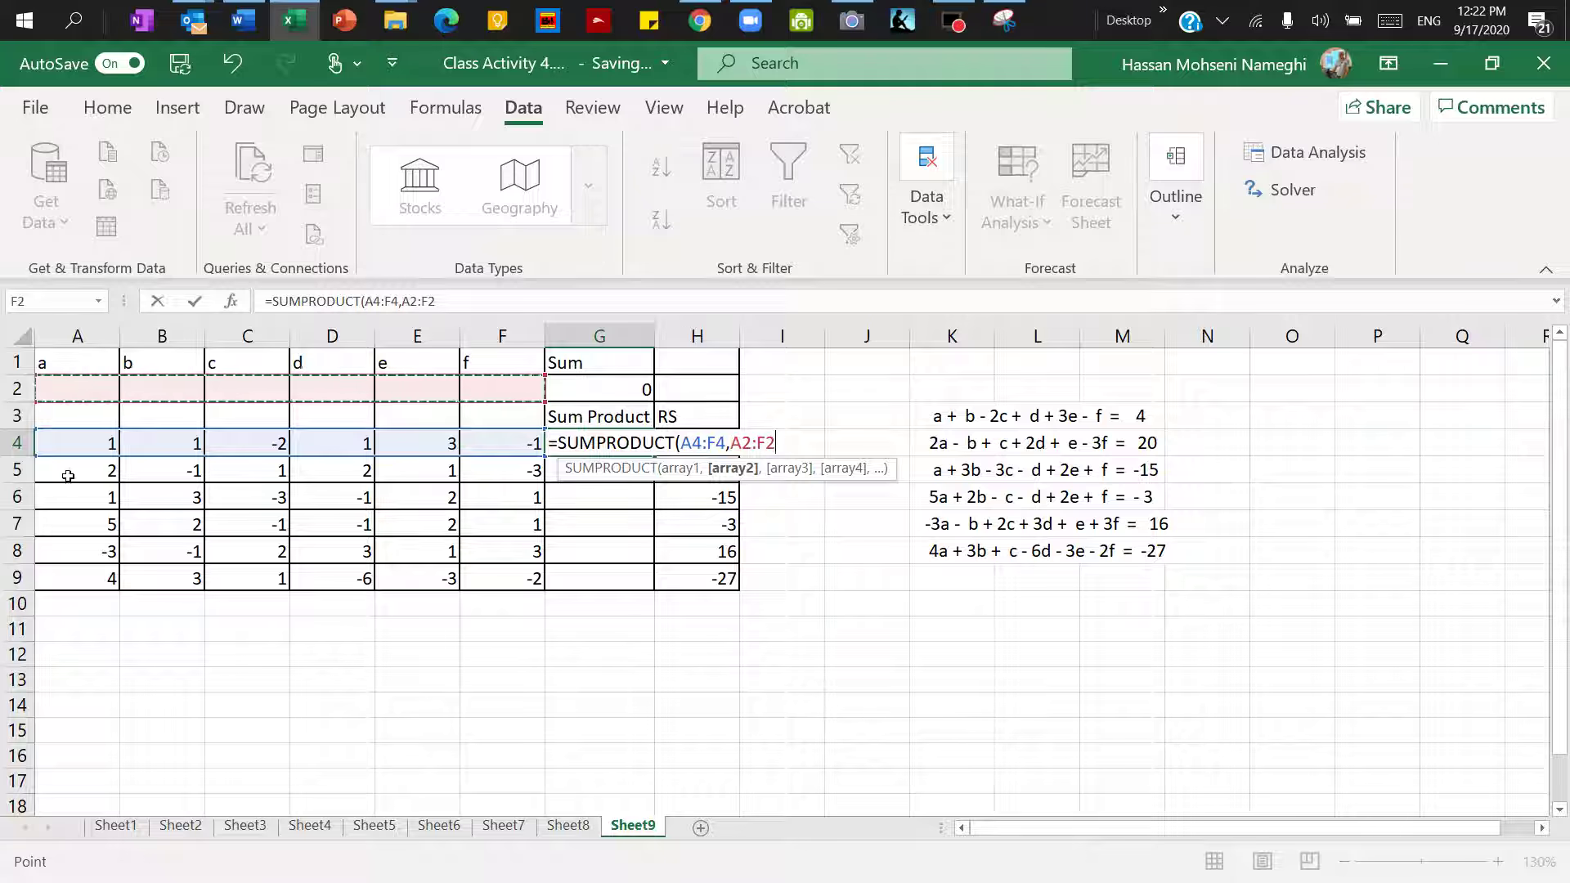
left_click(749, 445)
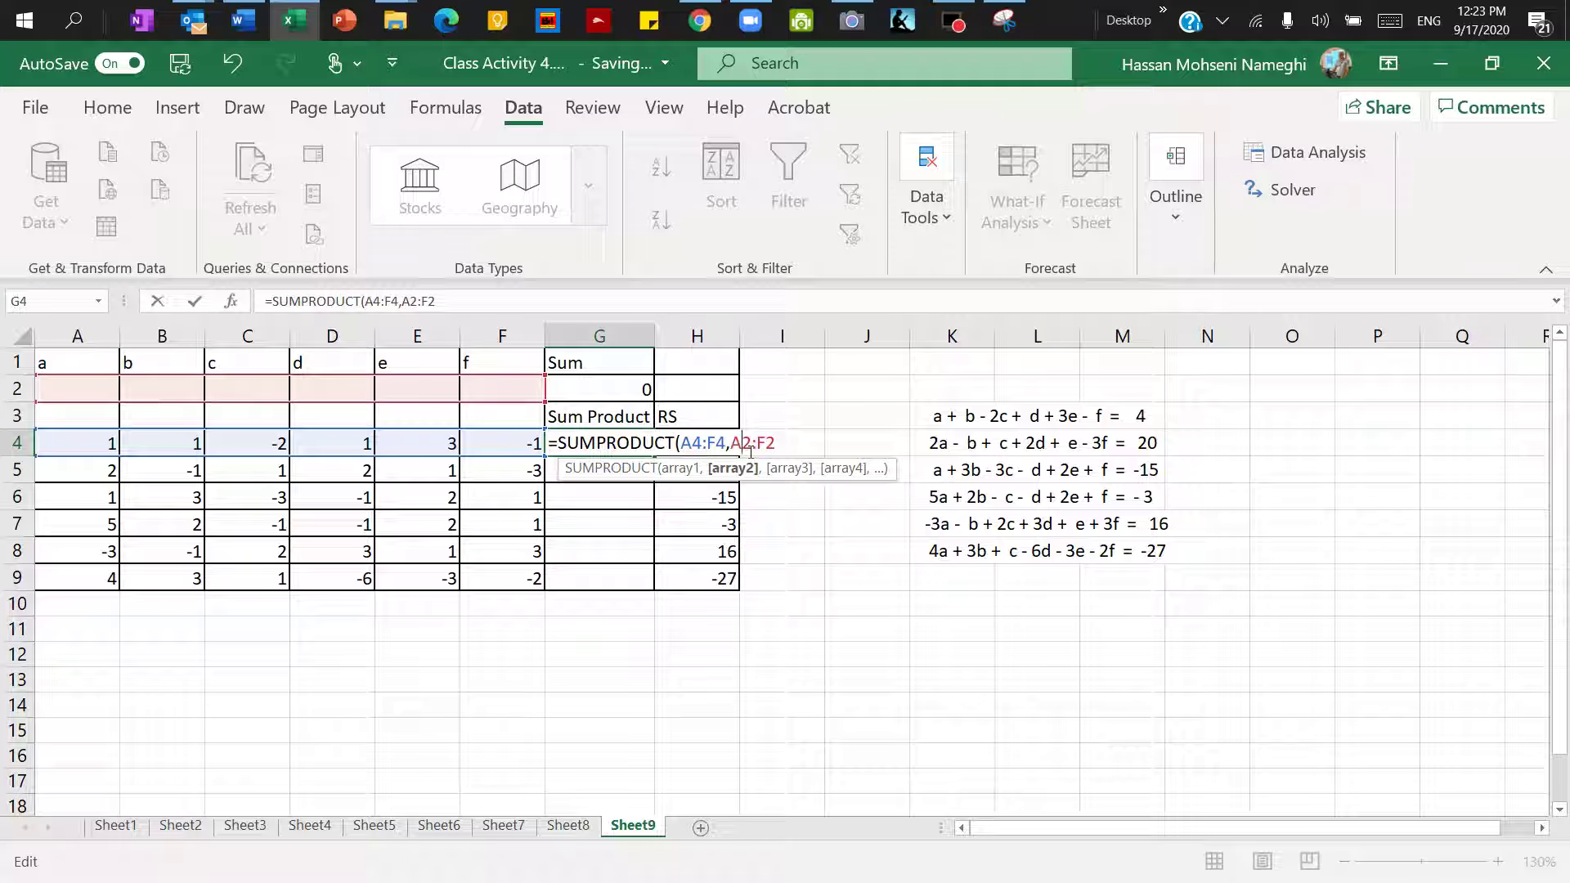
type("$")
left_click(780, 454)
type("$")
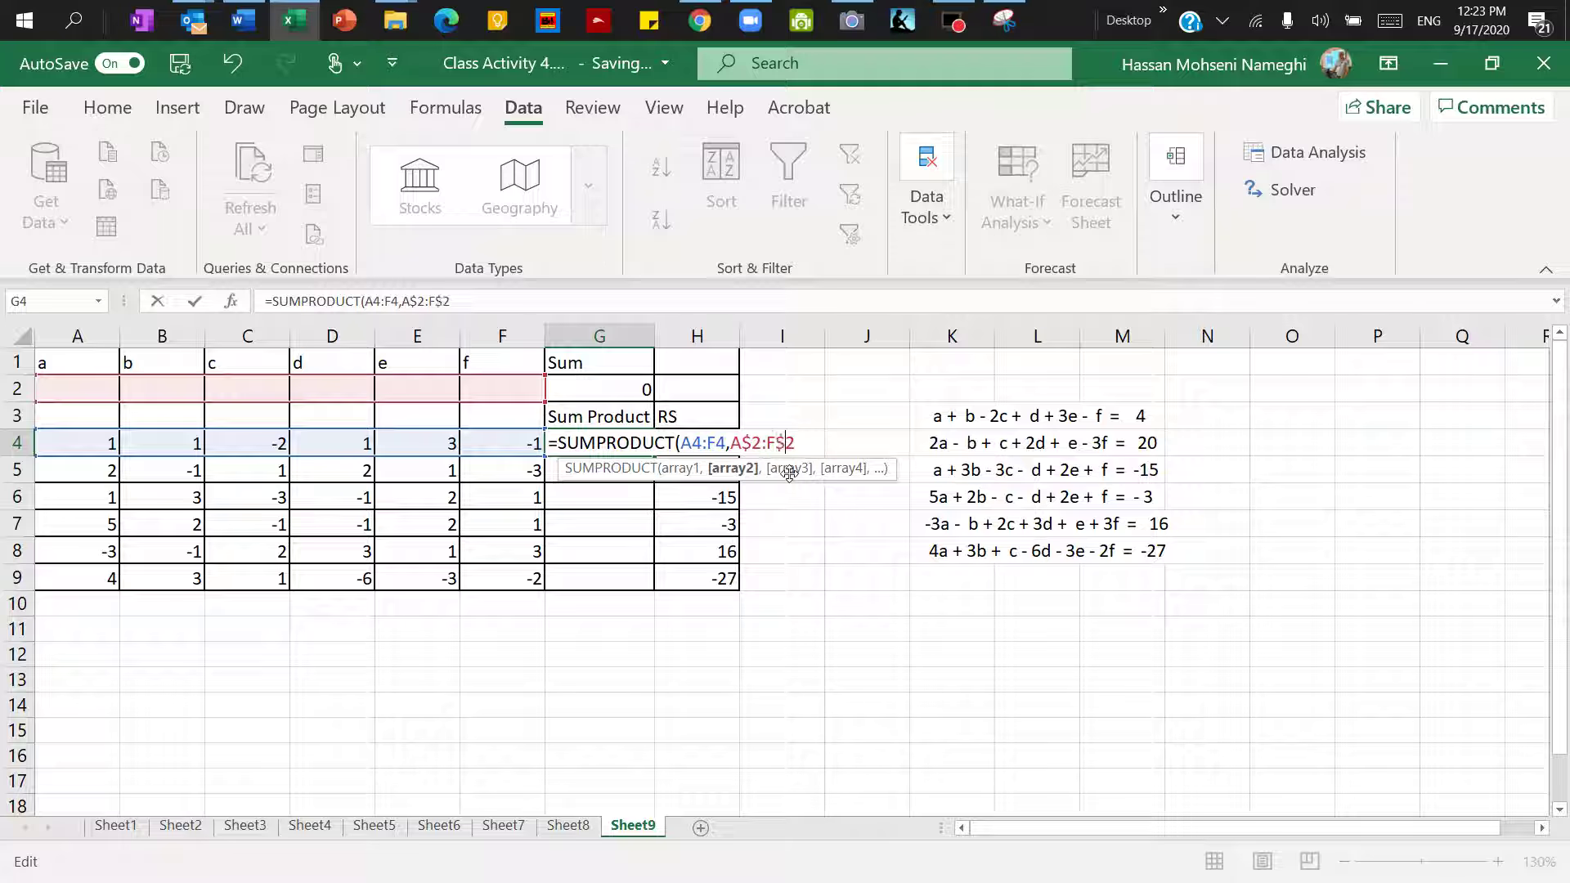
key("Return")
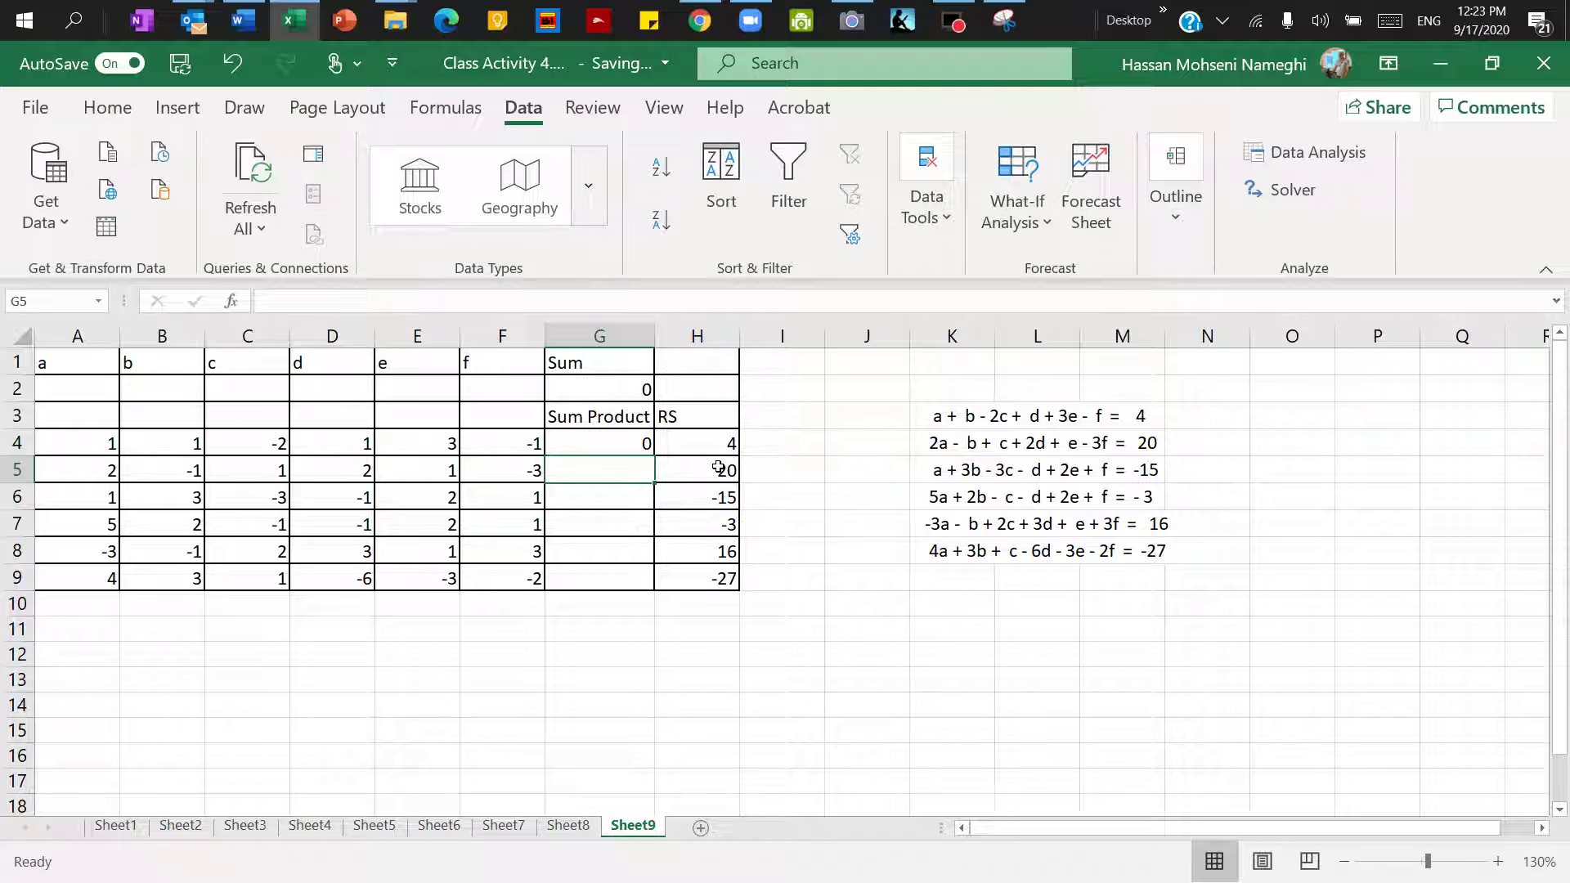
Step: Fill the G4 formula down to G9, verify G9, and recommit the G2 SUM formula
left_click(651, 452)
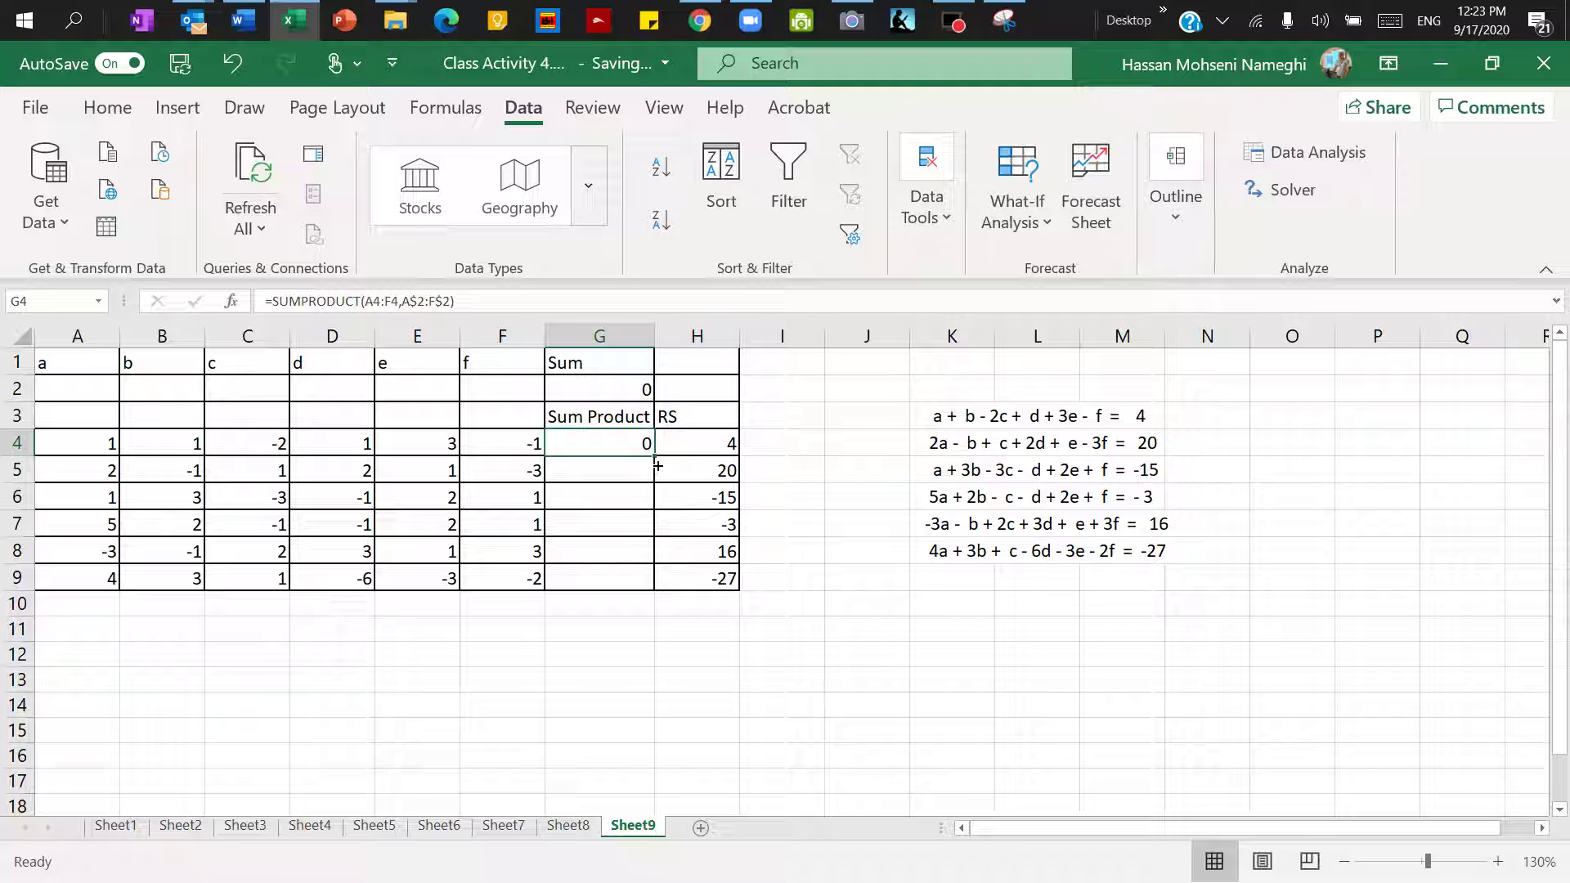
left_click_drag(658, 465, 655, 587)
double_click(634, 579)
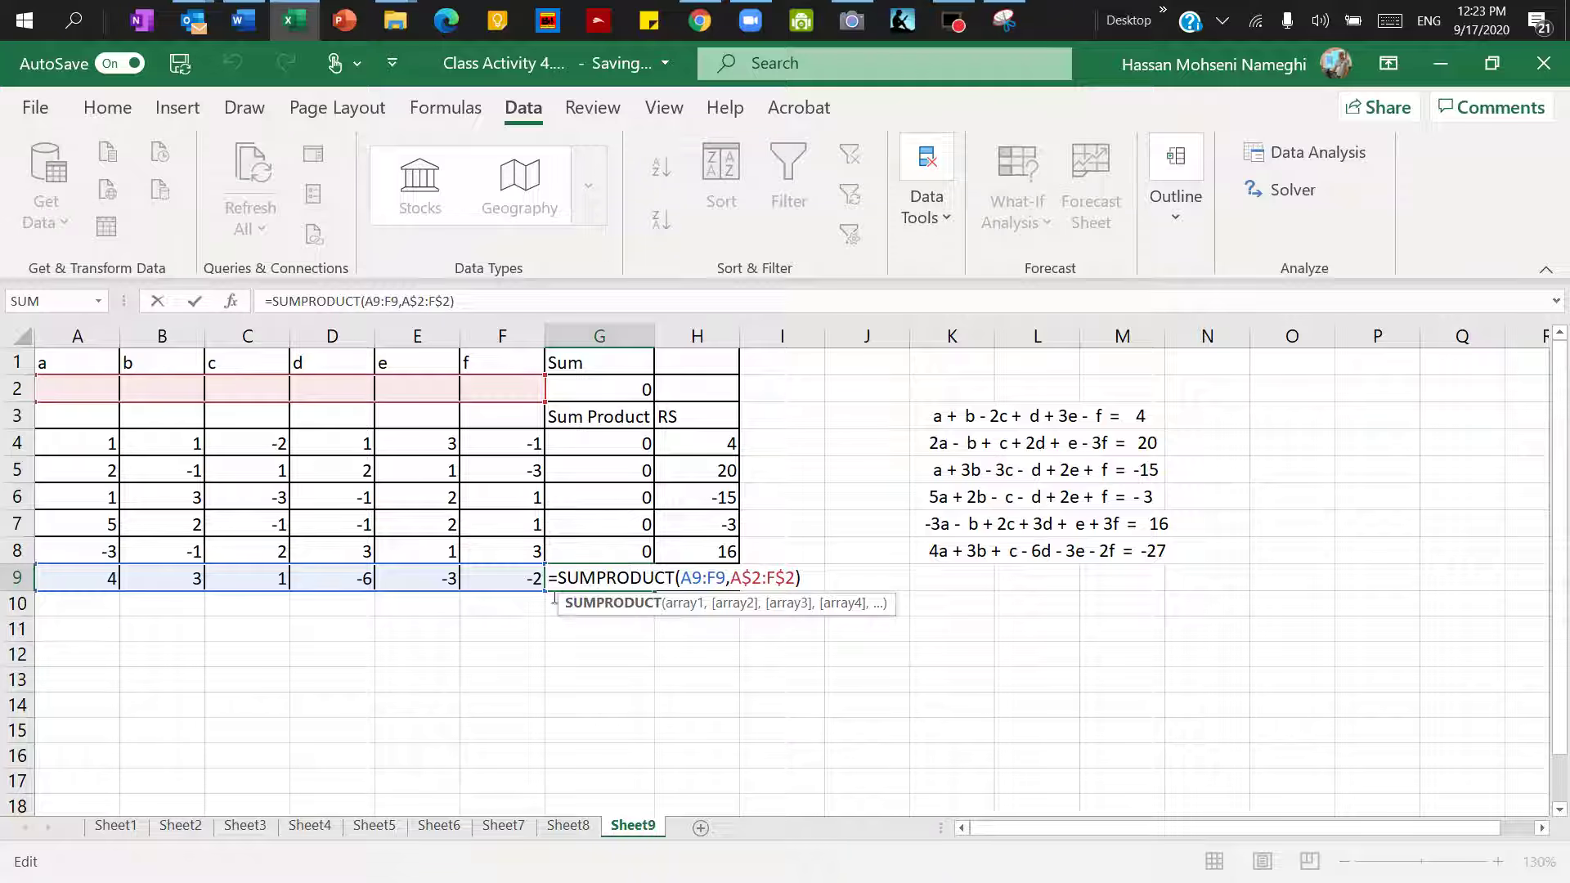
key("Return")
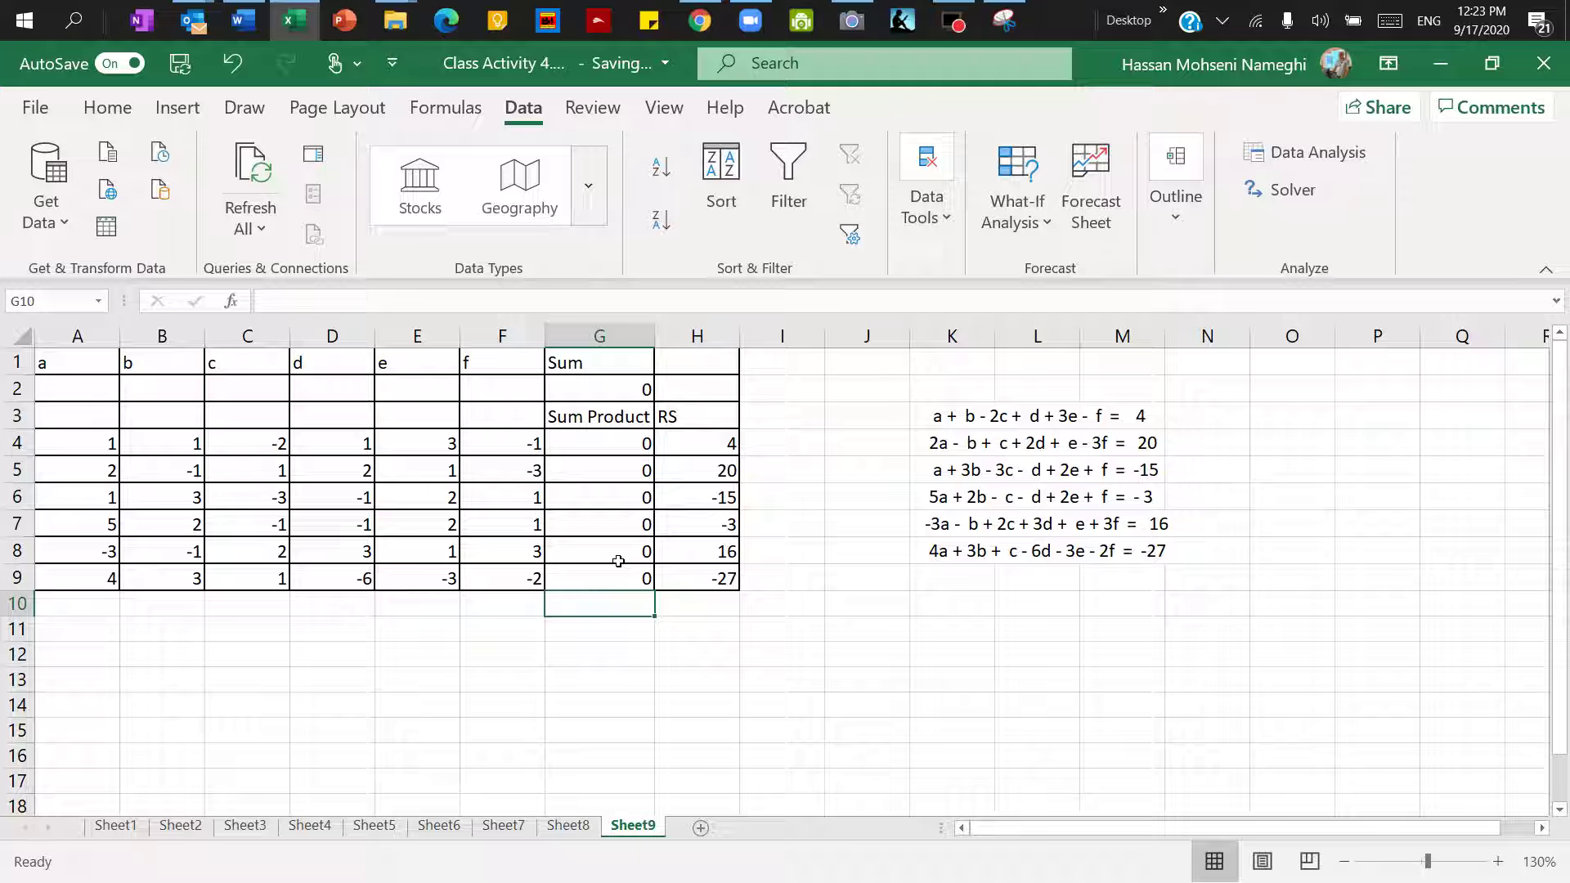
left_click(615, 384)
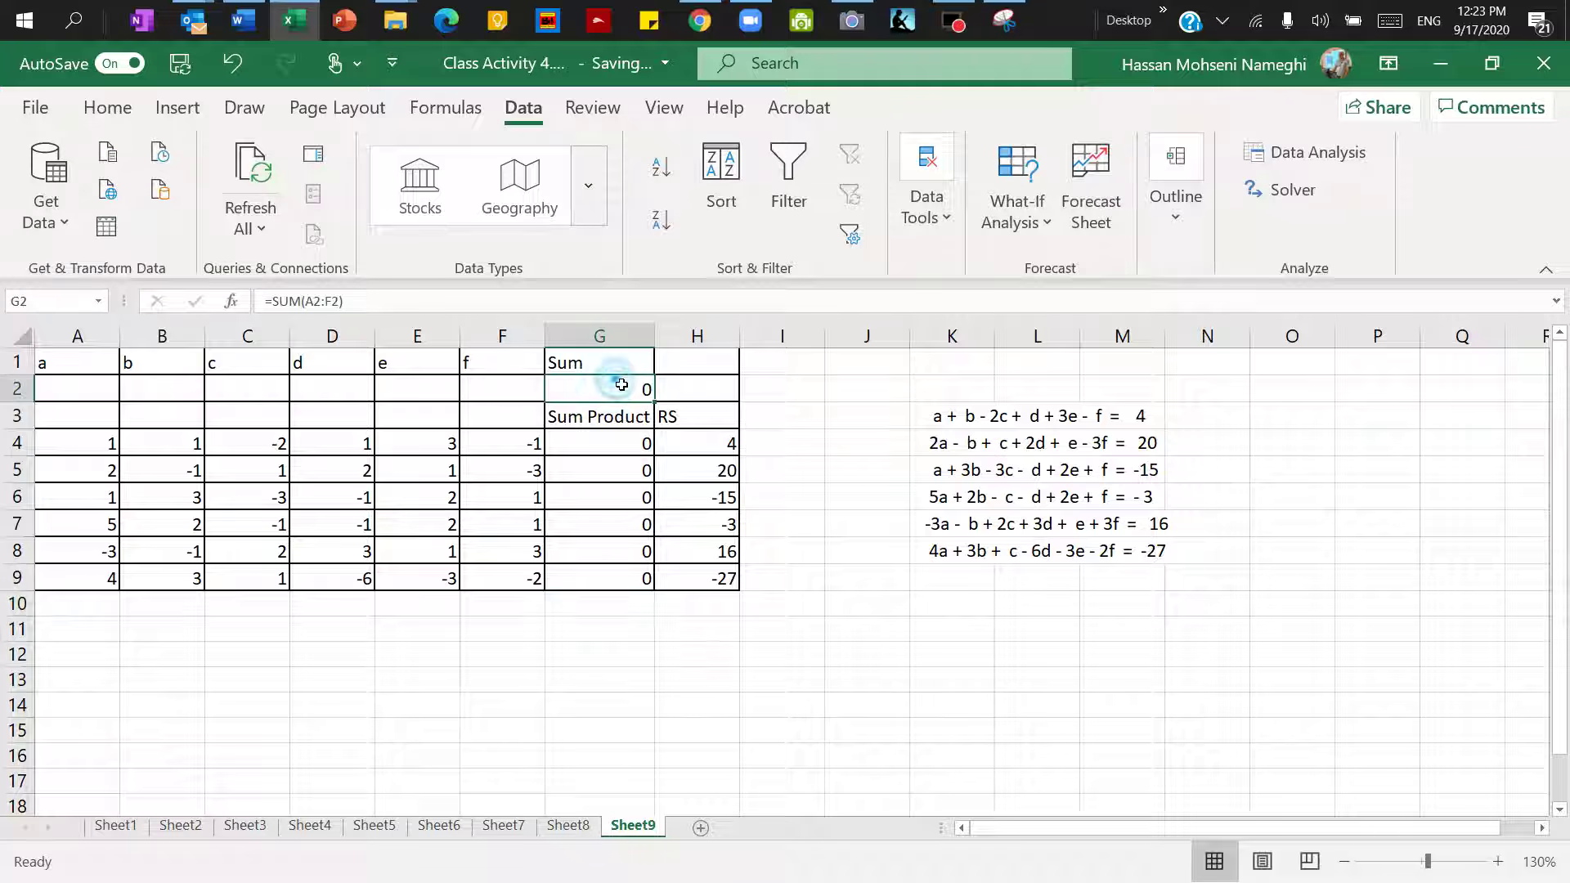
double_click(619, 391)
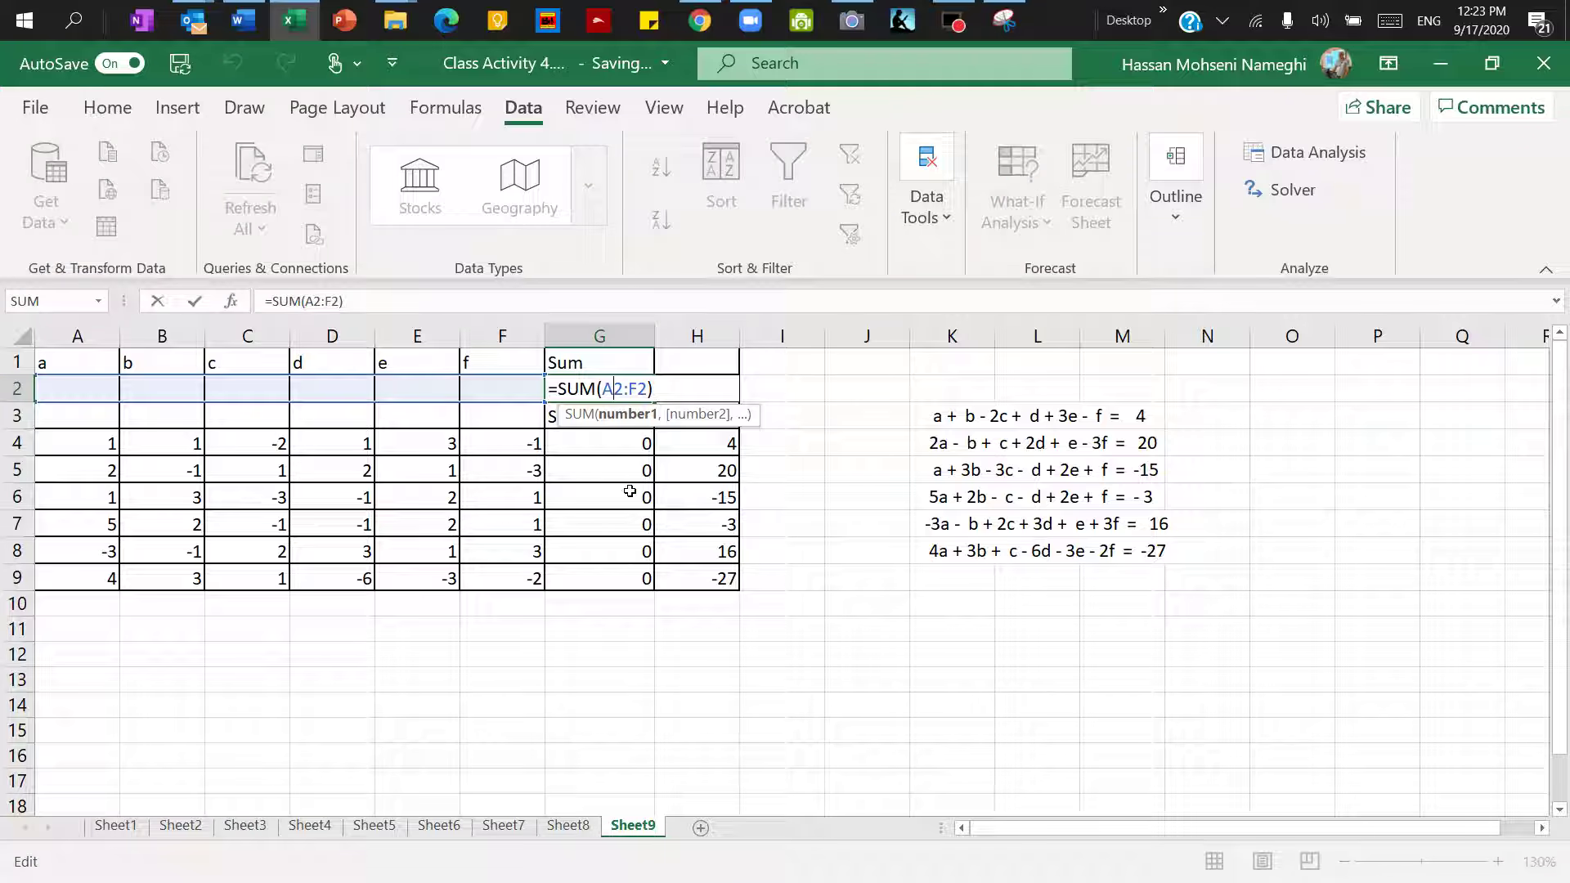
key("Return")
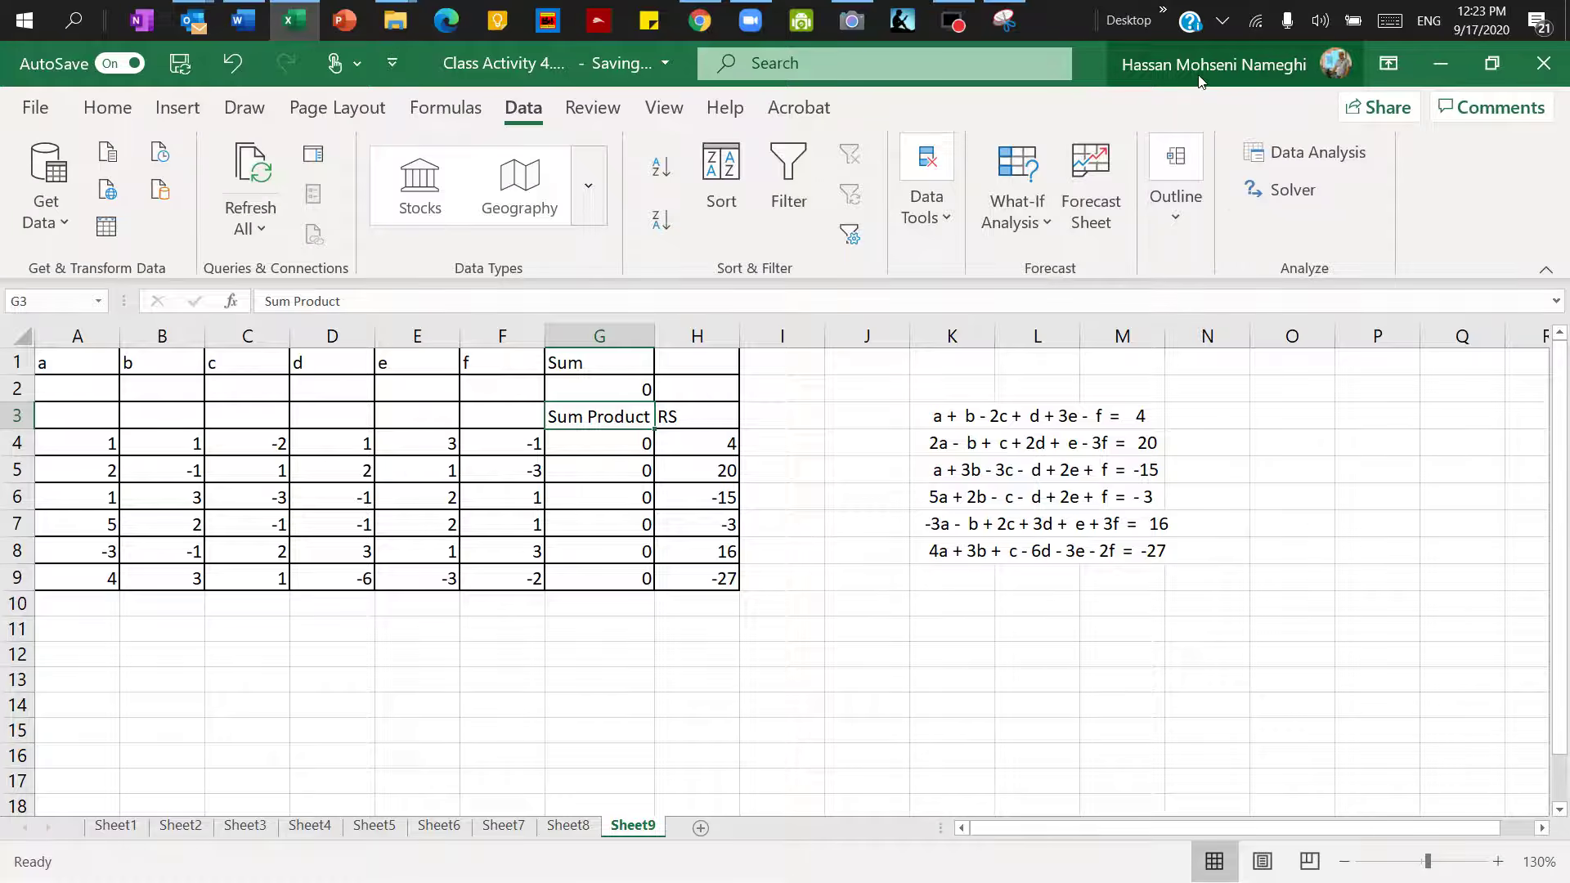
Step: Open Solver and set the objective cell to $G$2
left_click(1287, 190)
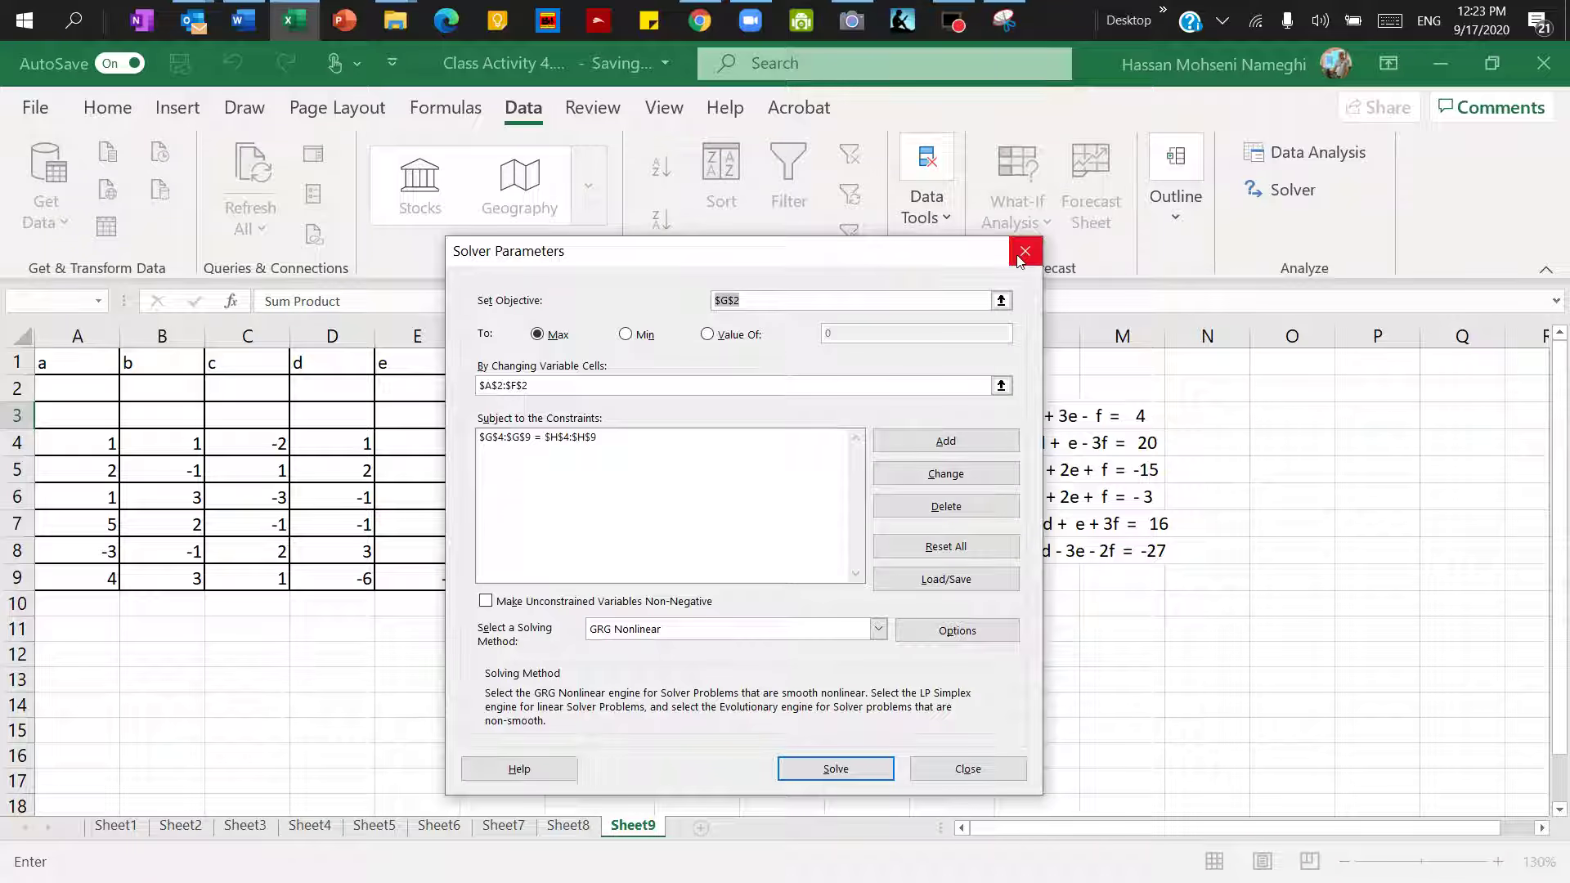
left_click_drag(793, 253, 1102, 187)
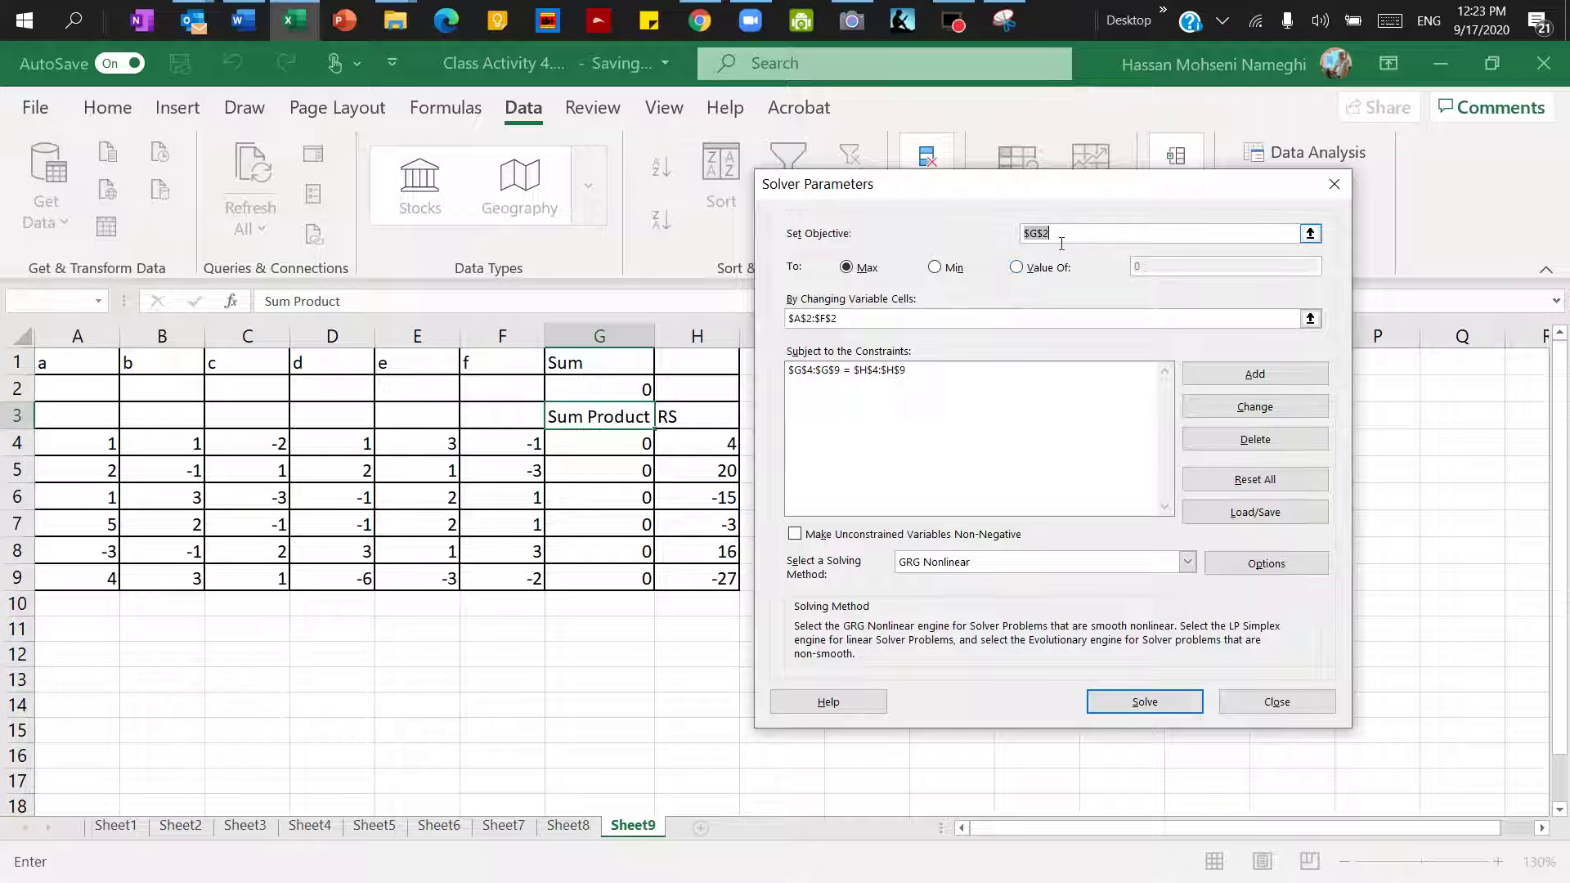
left_click(1311, 234)
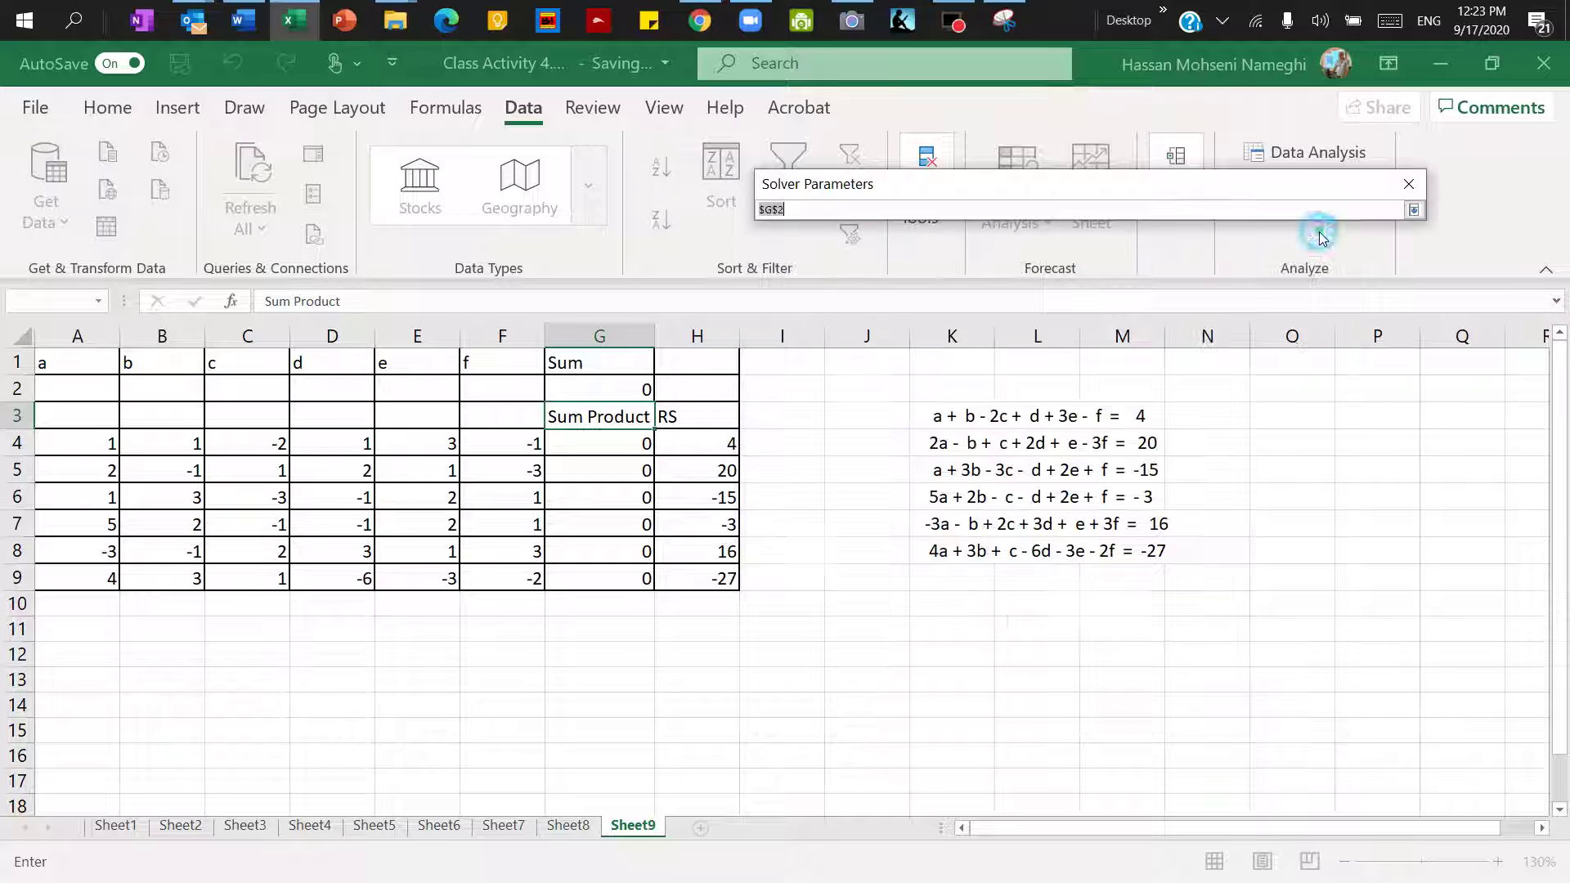
left_click(627, 397)
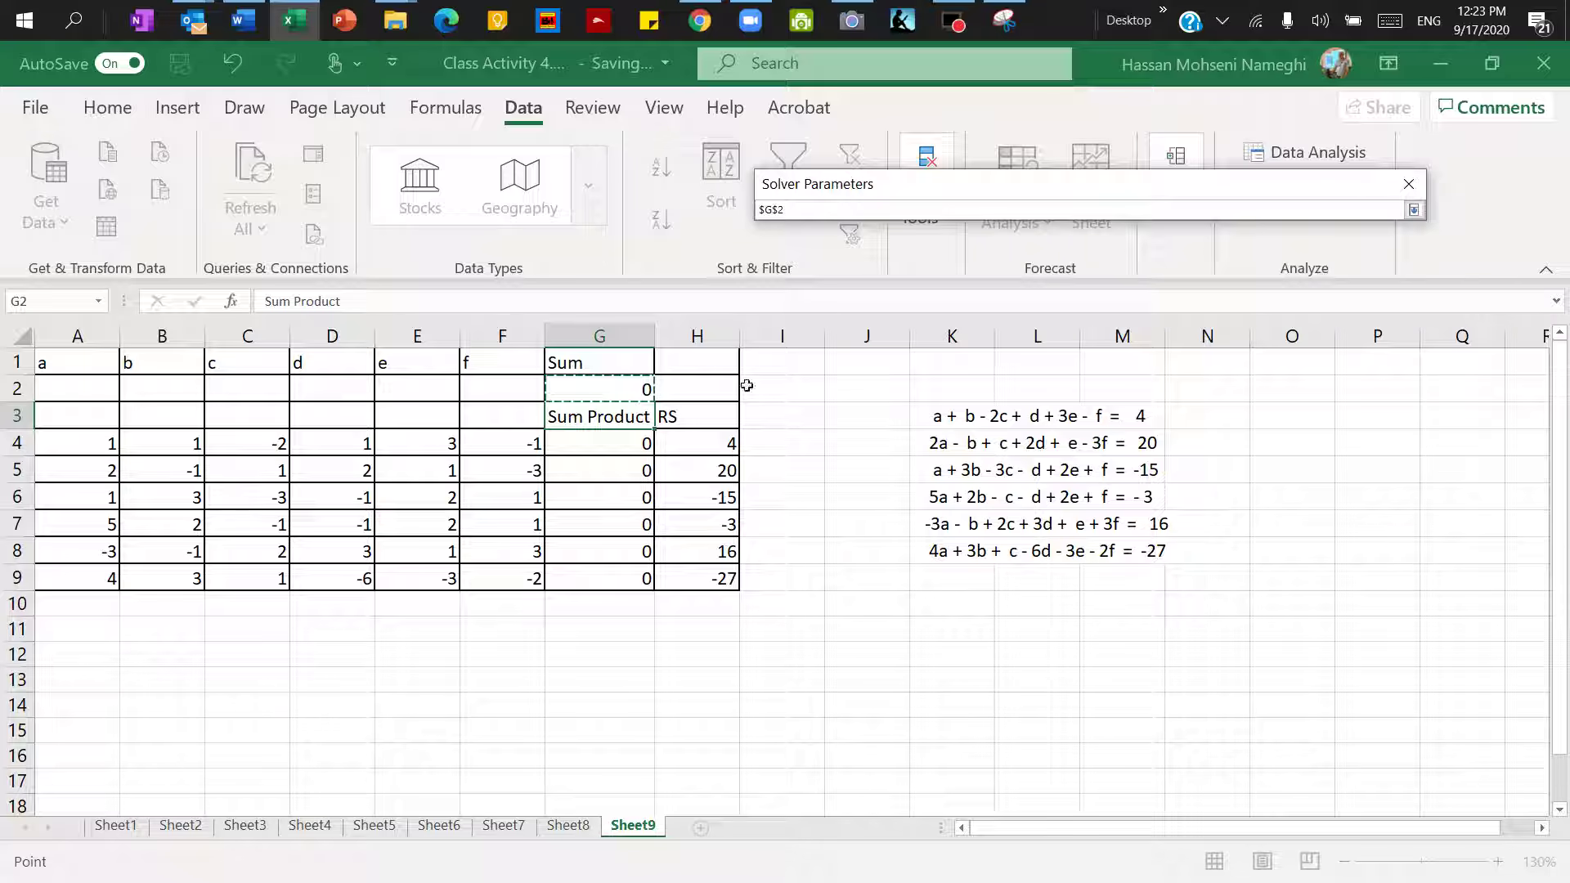
left_click(1421, 212)
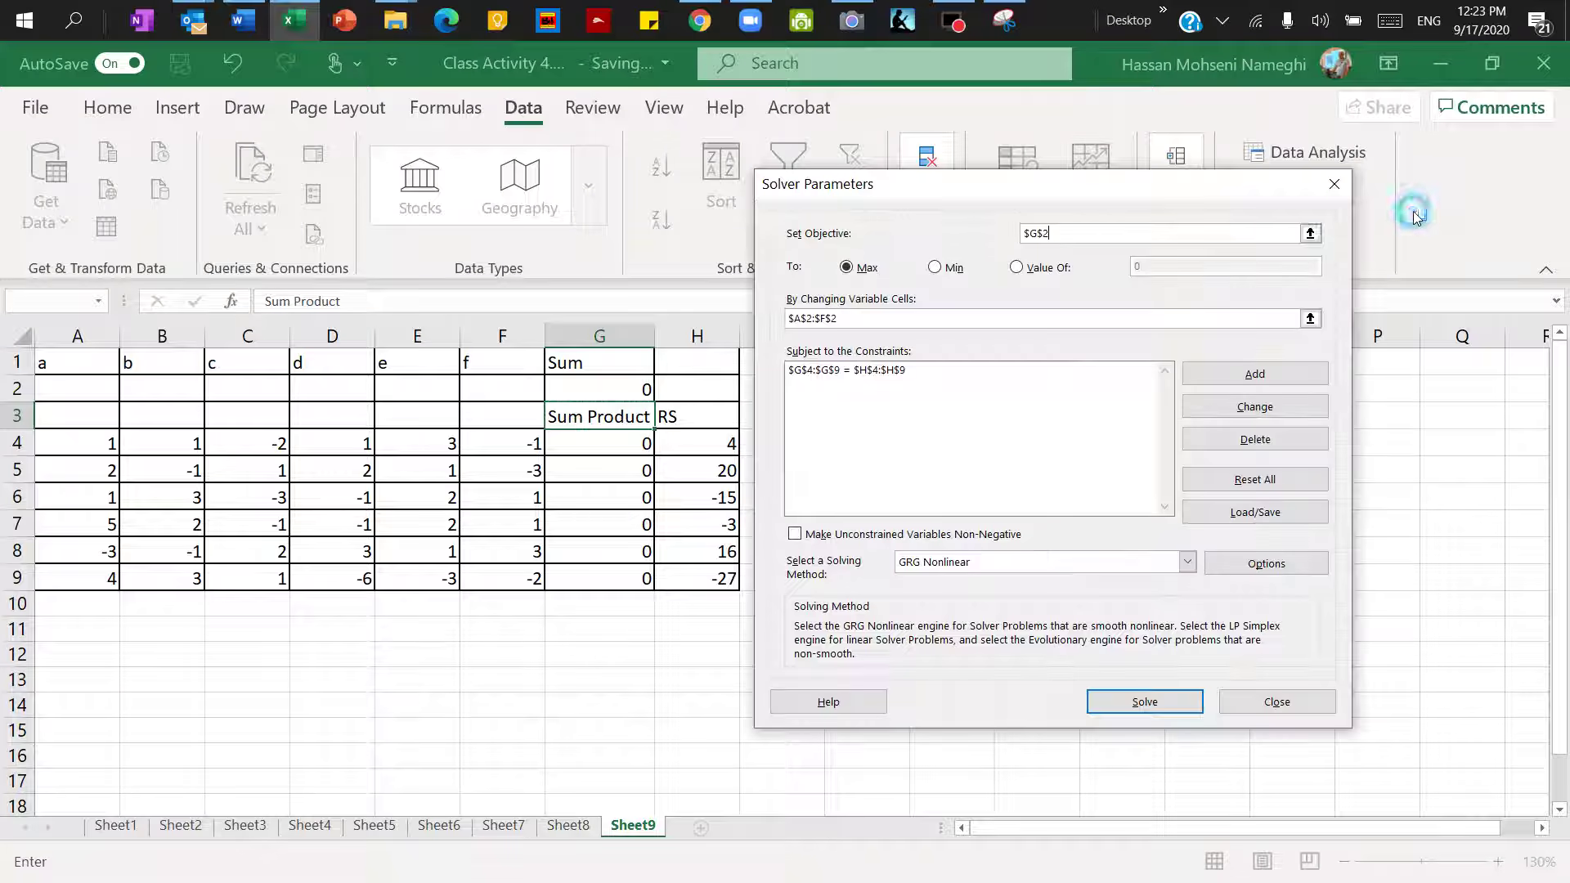
Step: Set the variable cells to $A$2:$F$2 and delete the old G4:G9 = H4:H9 constraint
left_click(967, 386)
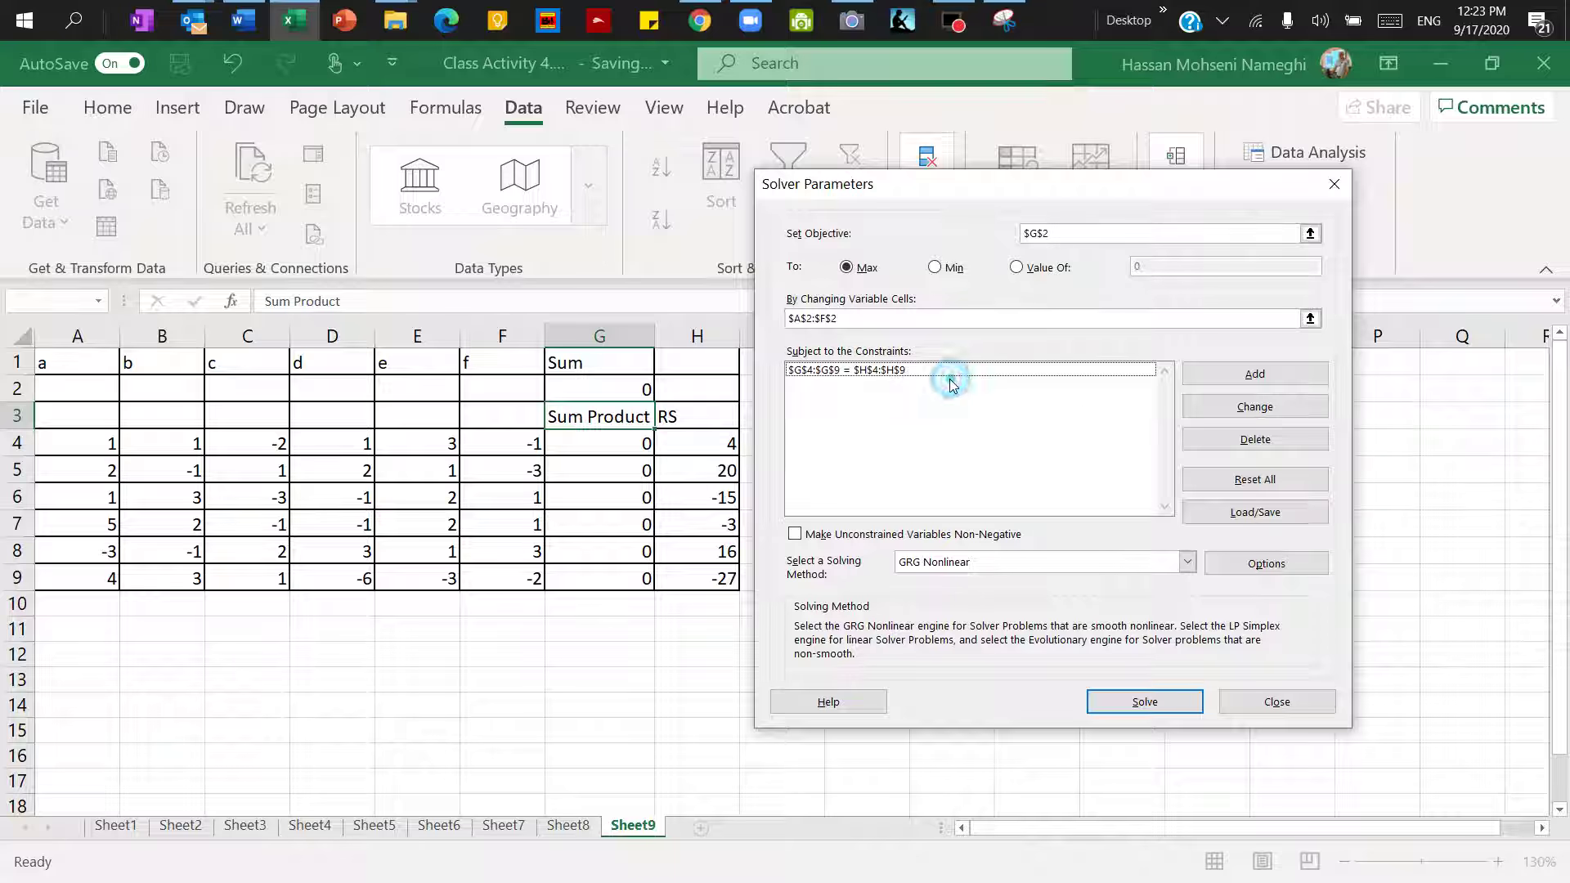
left_click(858, 319)
double_click(858, 319)
key("BackSpace")
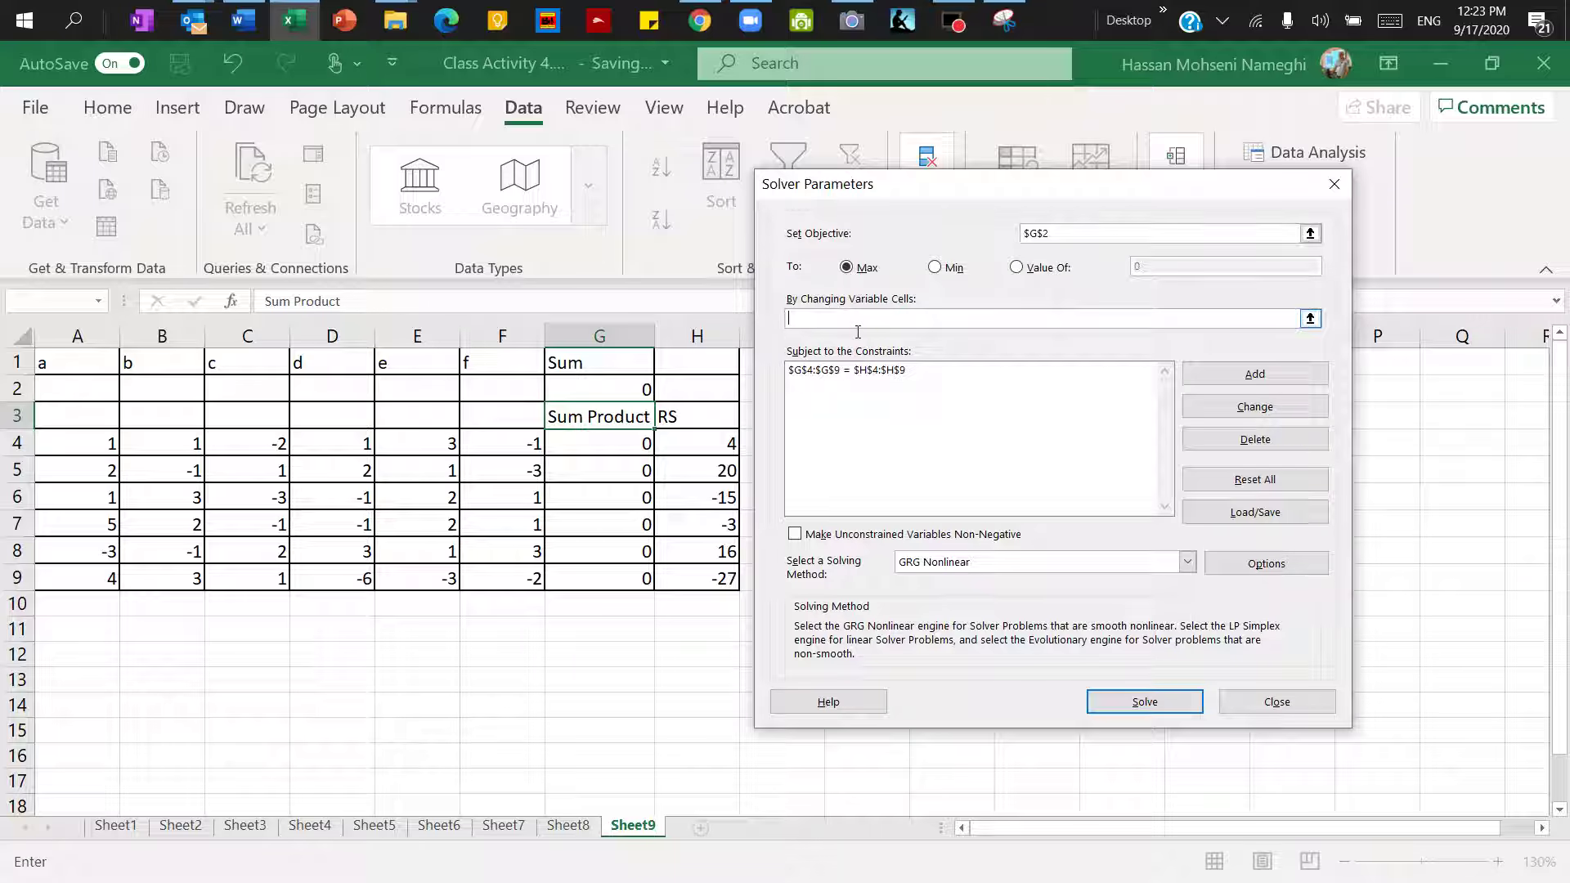
left_click(1310, 319)
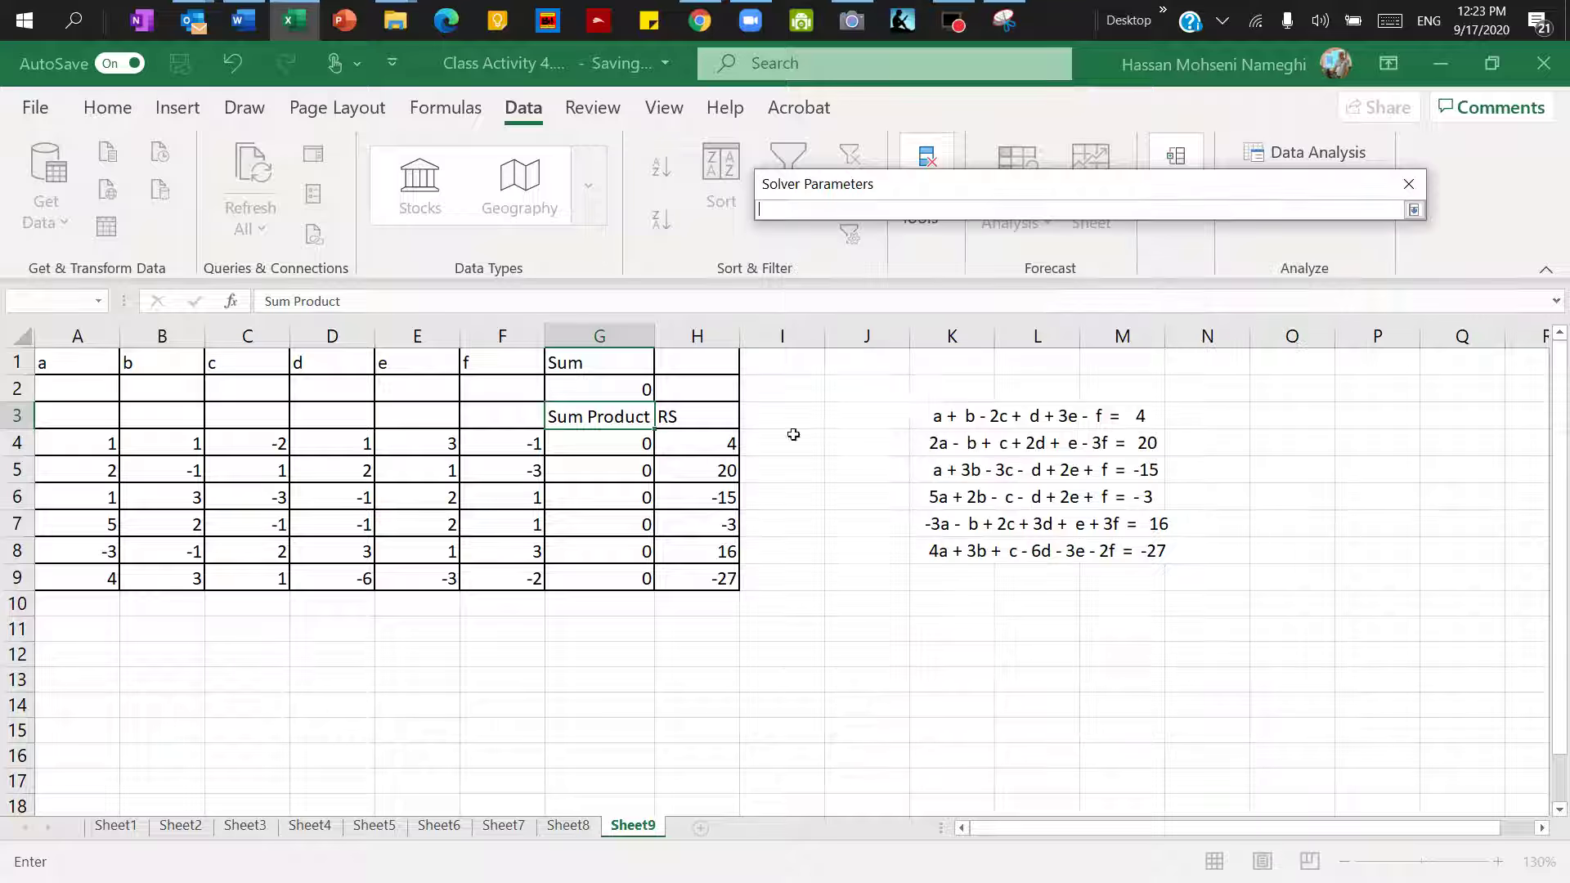
left_click_drag(105, 389, 503, 392)
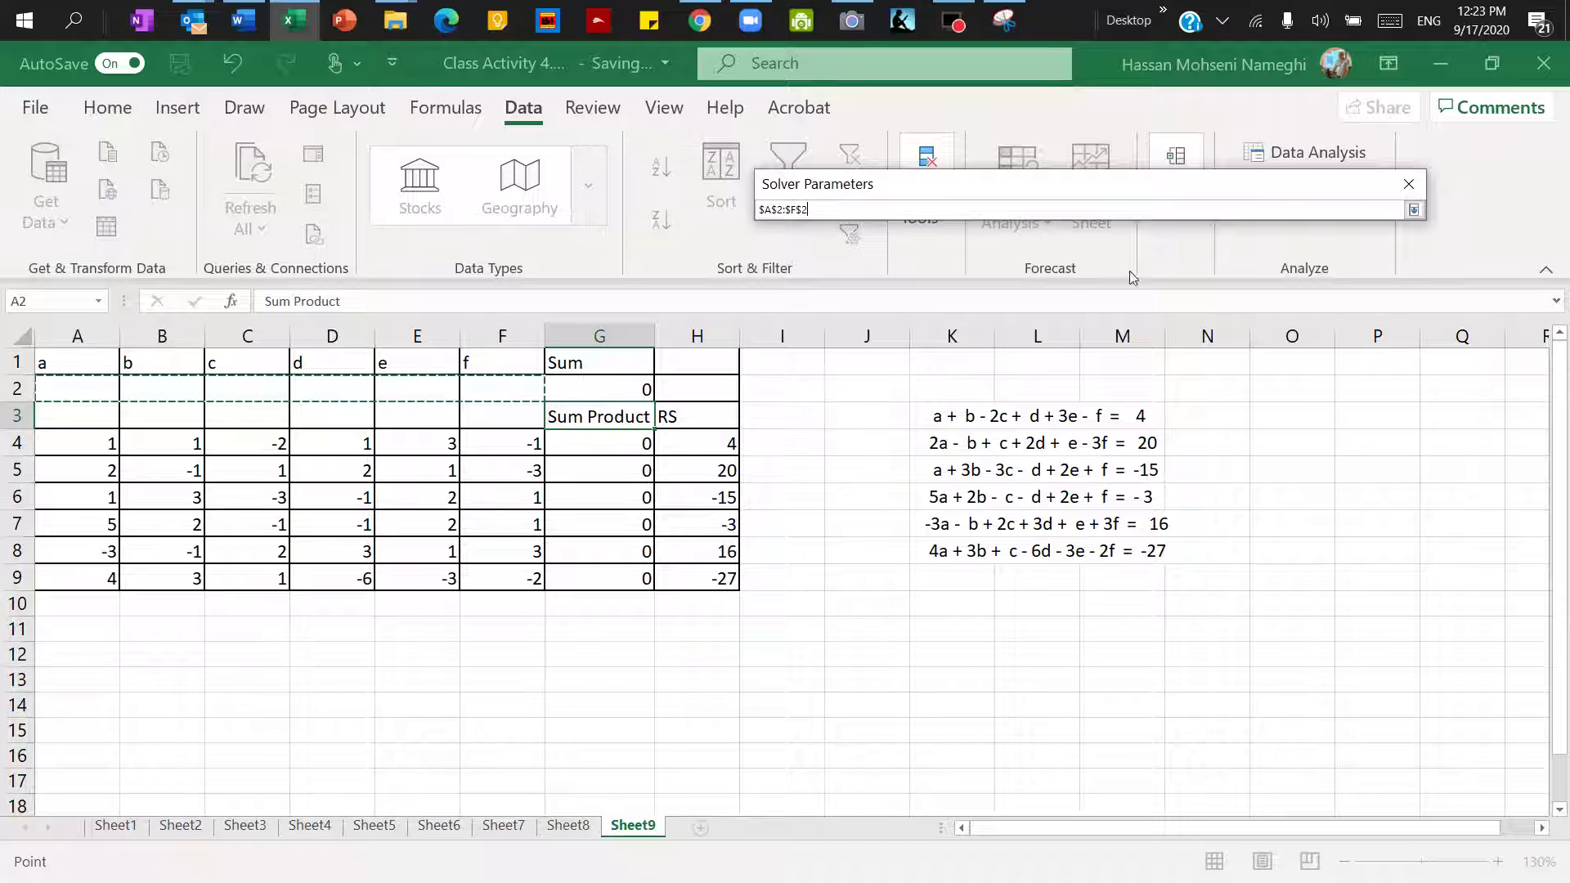
left_click(1413, 209)
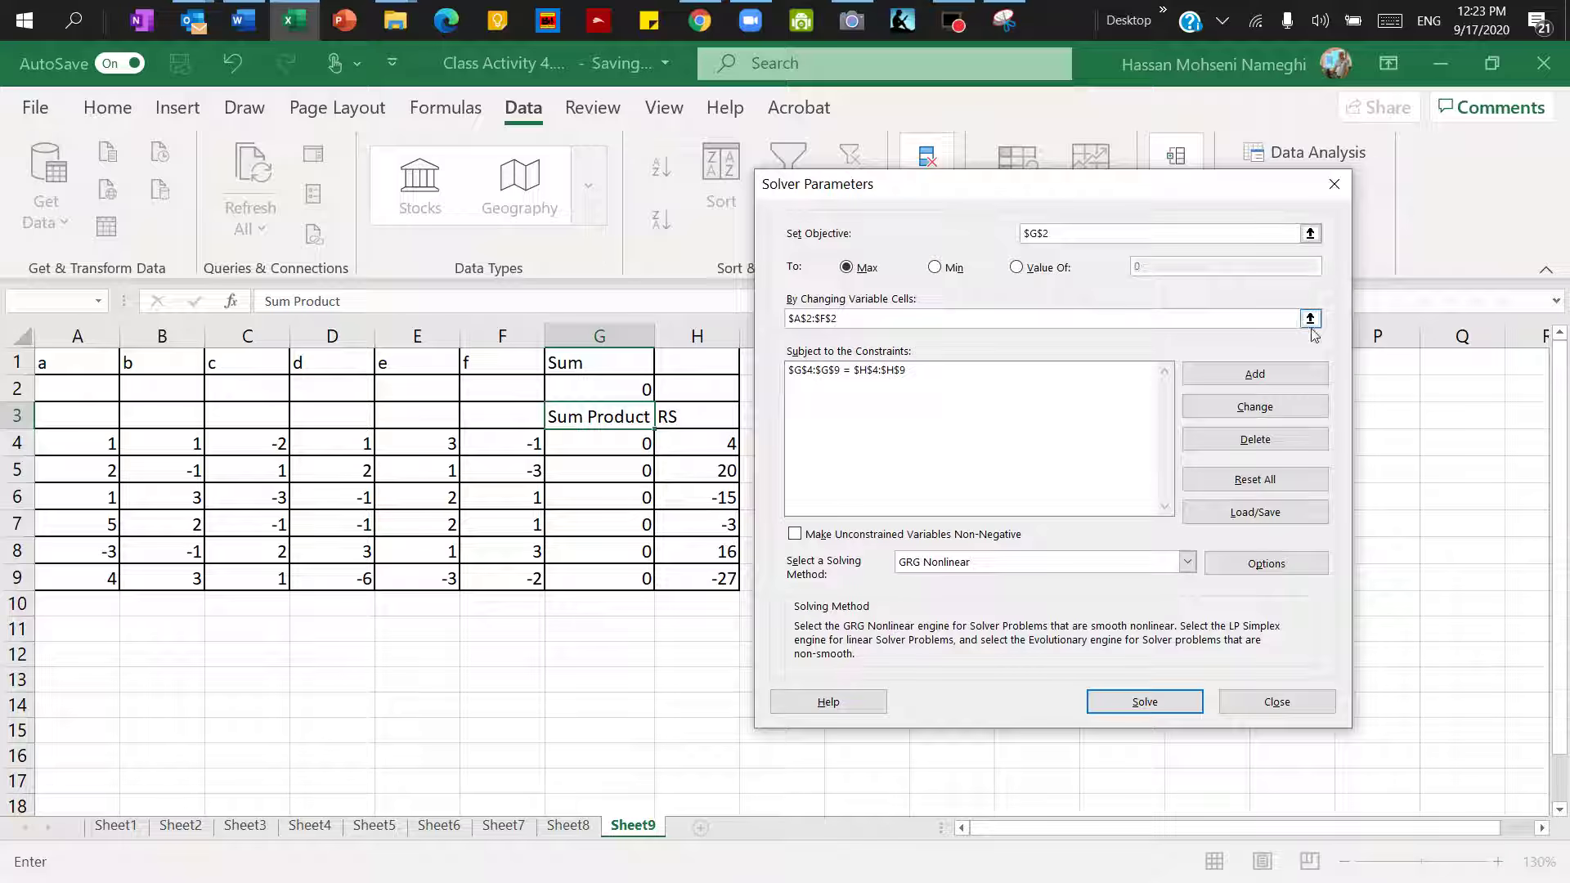
left_click(951, 376)
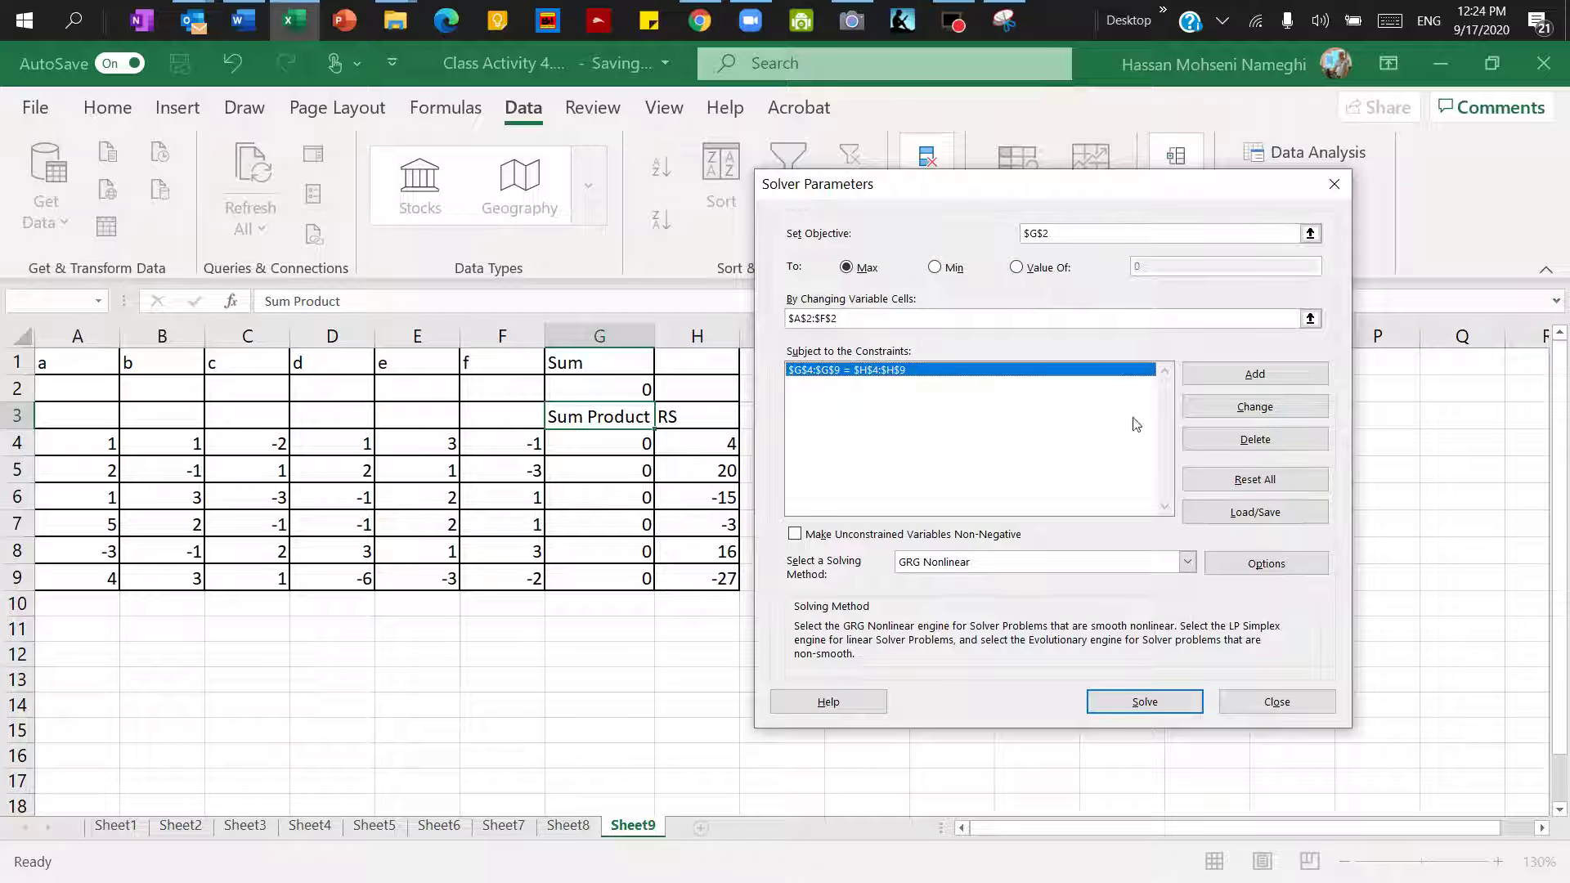
left_click(1255, 439)
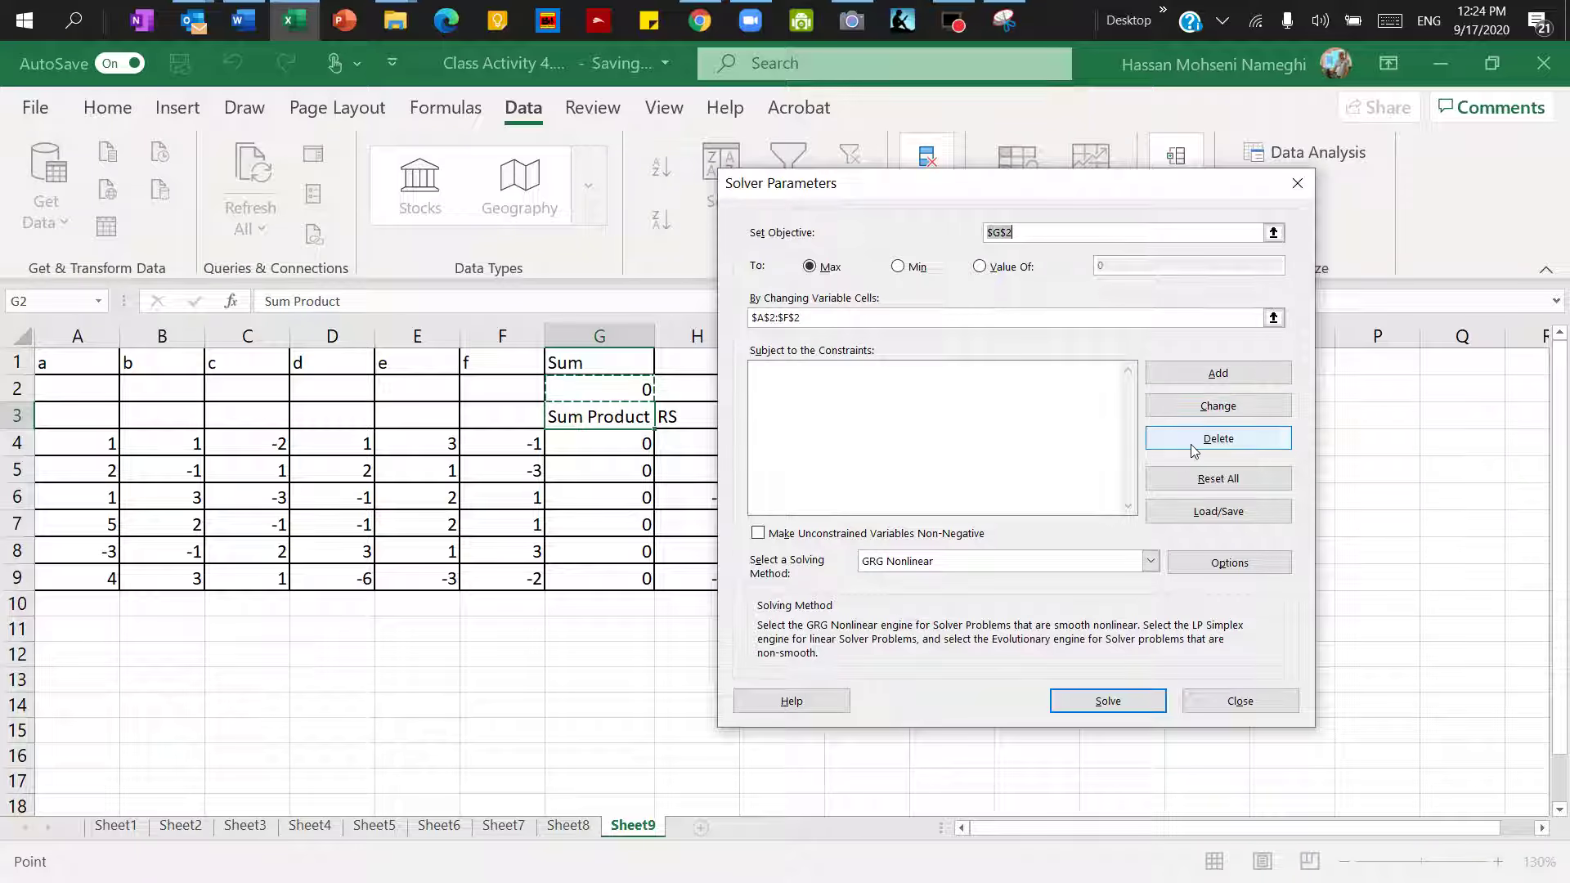
Step: Add the Solver constraint $G$4:$G$9 = $H$4:$H$9
left_click(1217, 373)
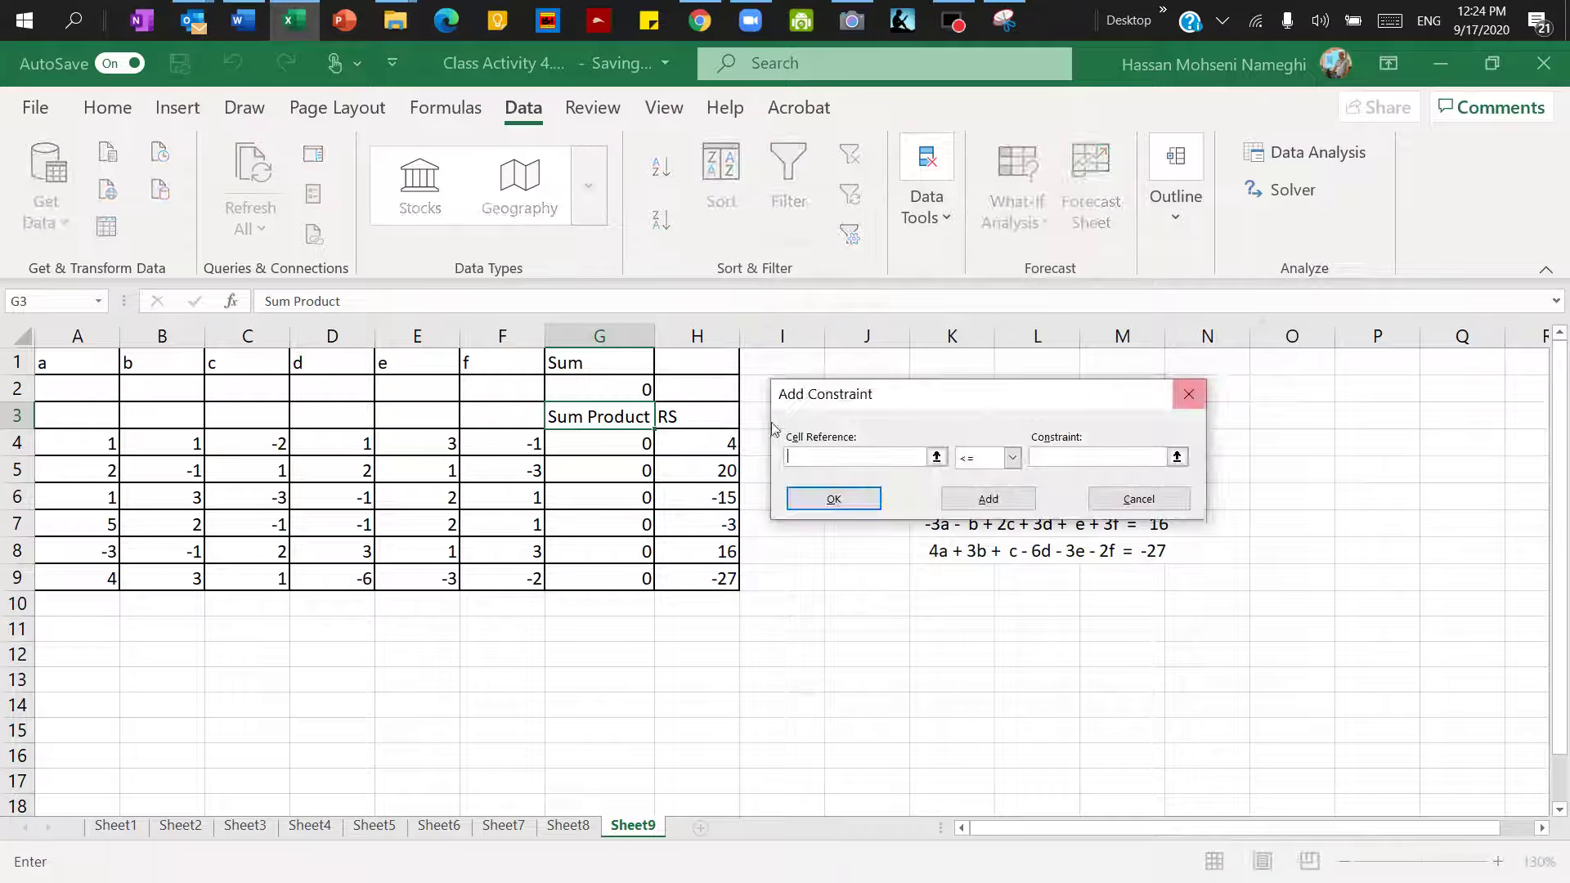
left_click(576, 449)
left_click_drag(576, 449, 585, 581)
left_click(1006, 457)
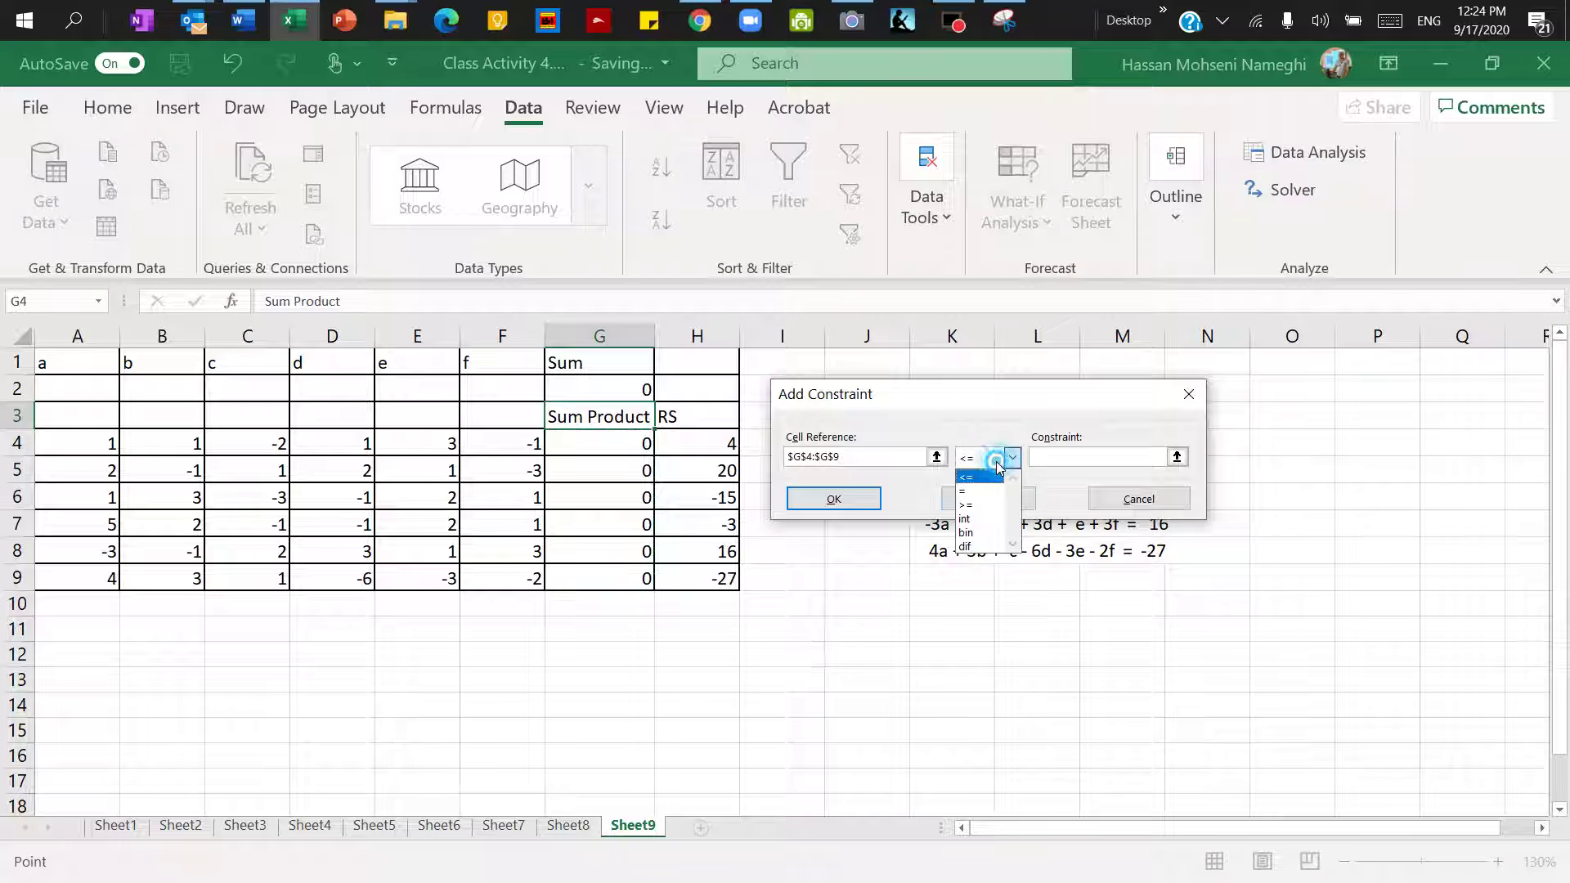
left_click(988, 488)
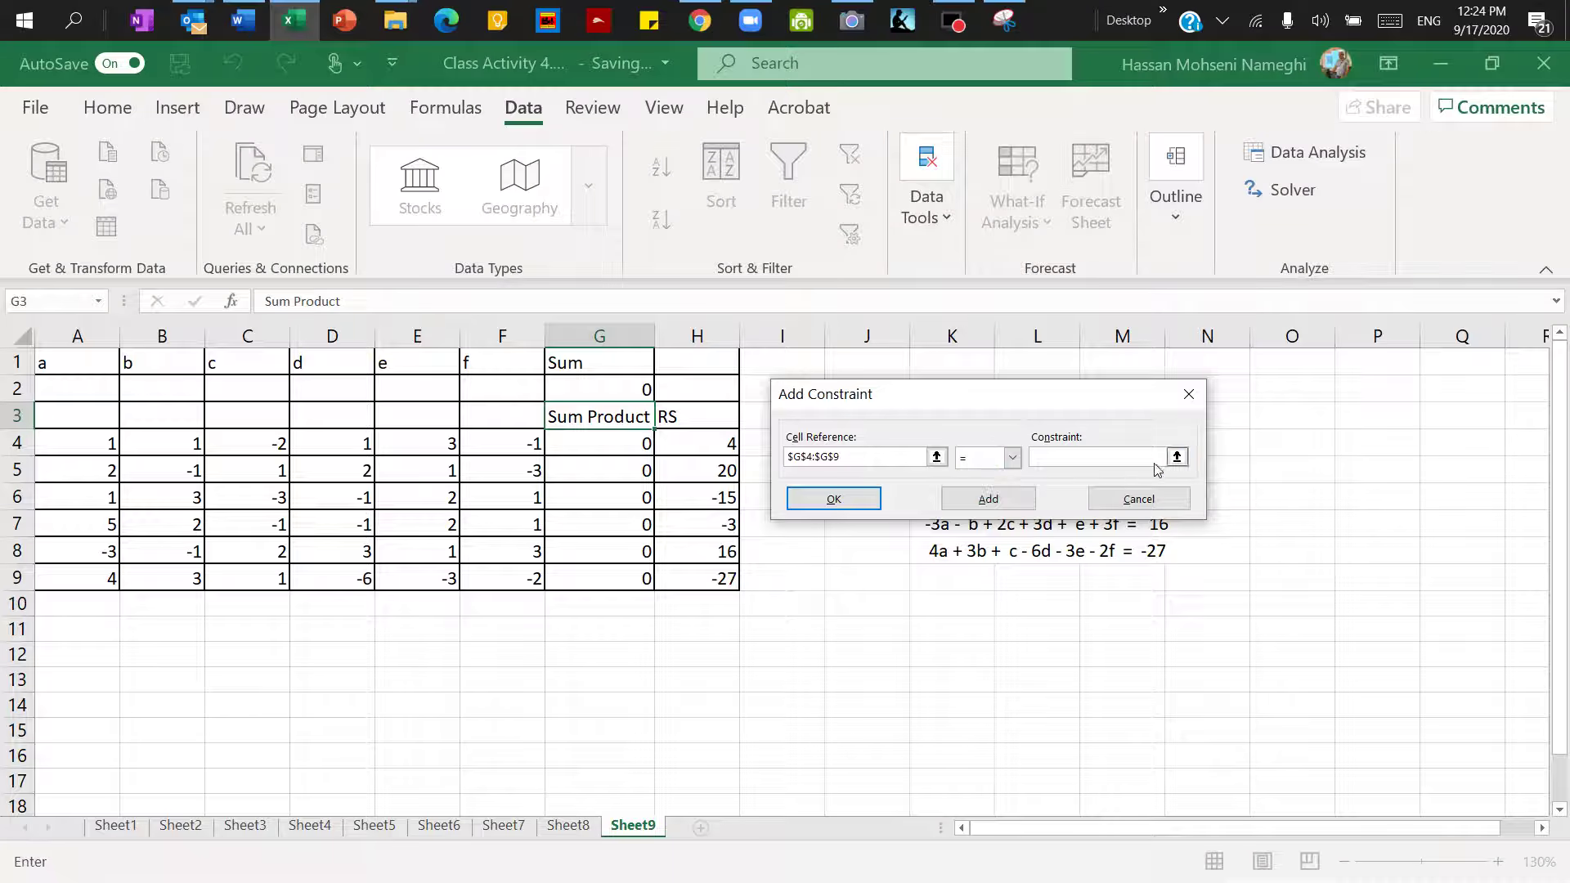
left_click(1176, 456)
left_click_drag(698, 449, 714, 574)
left_click_drag(716, 580, 718, 579)
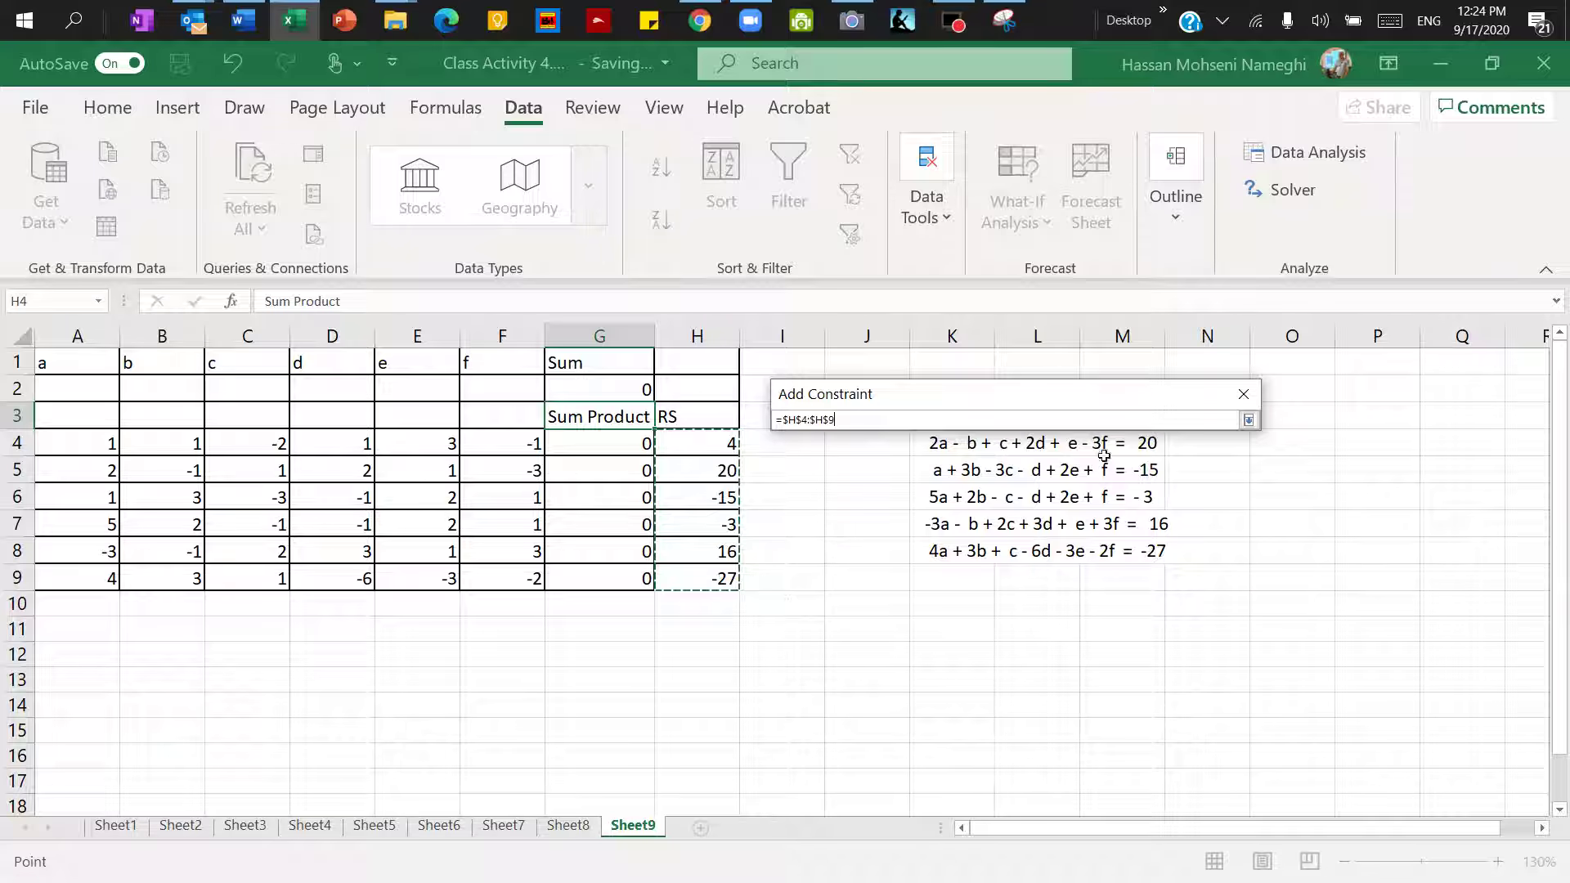
left_click(1248, 420)
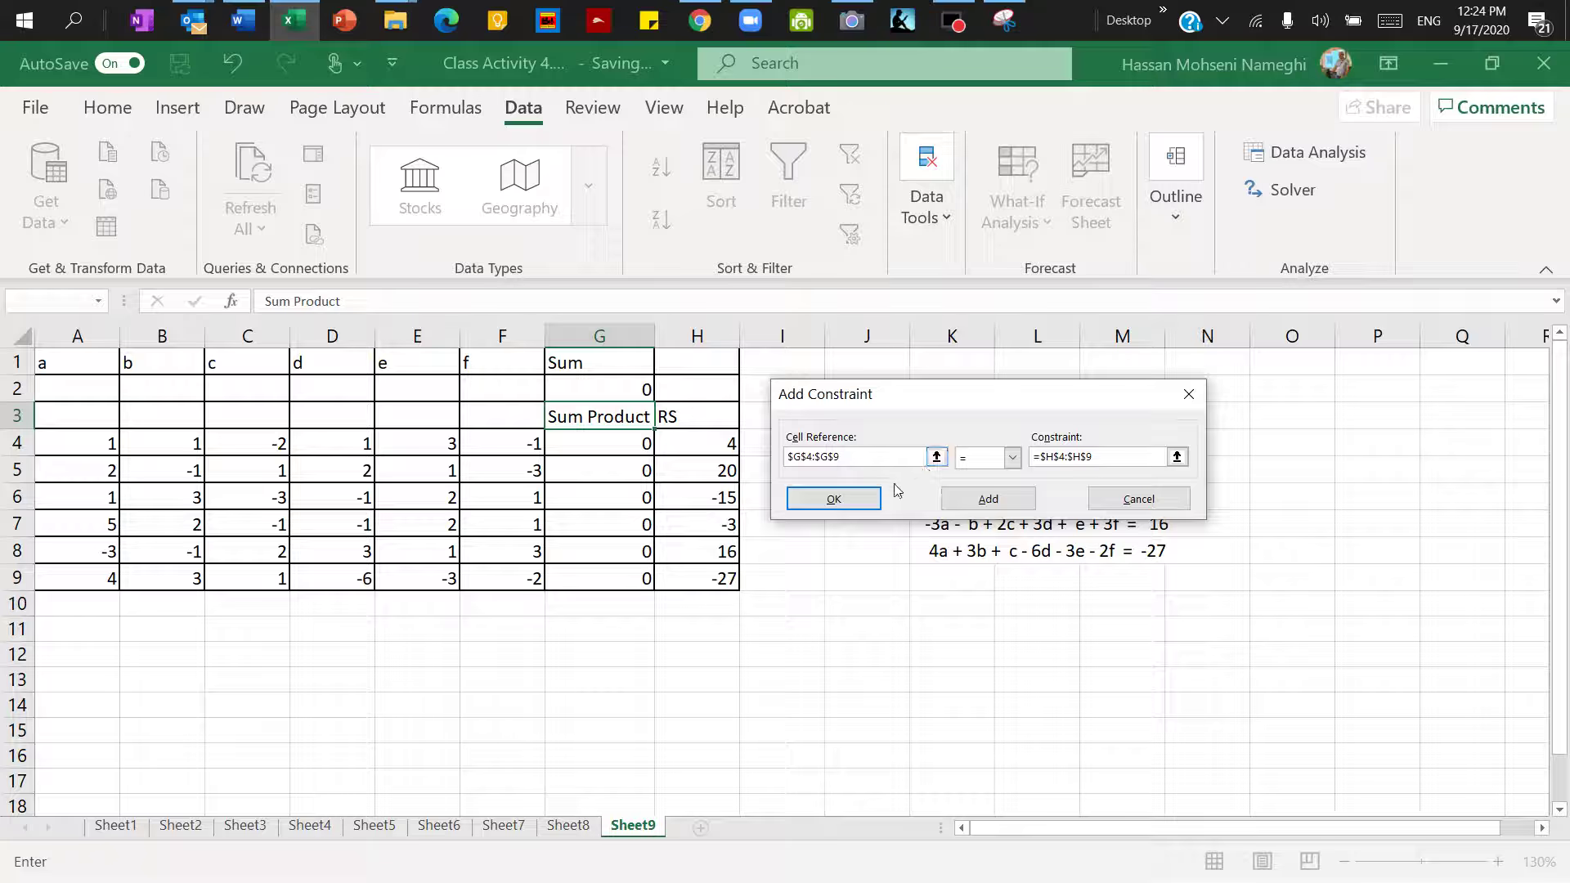
left_click(834, 499)
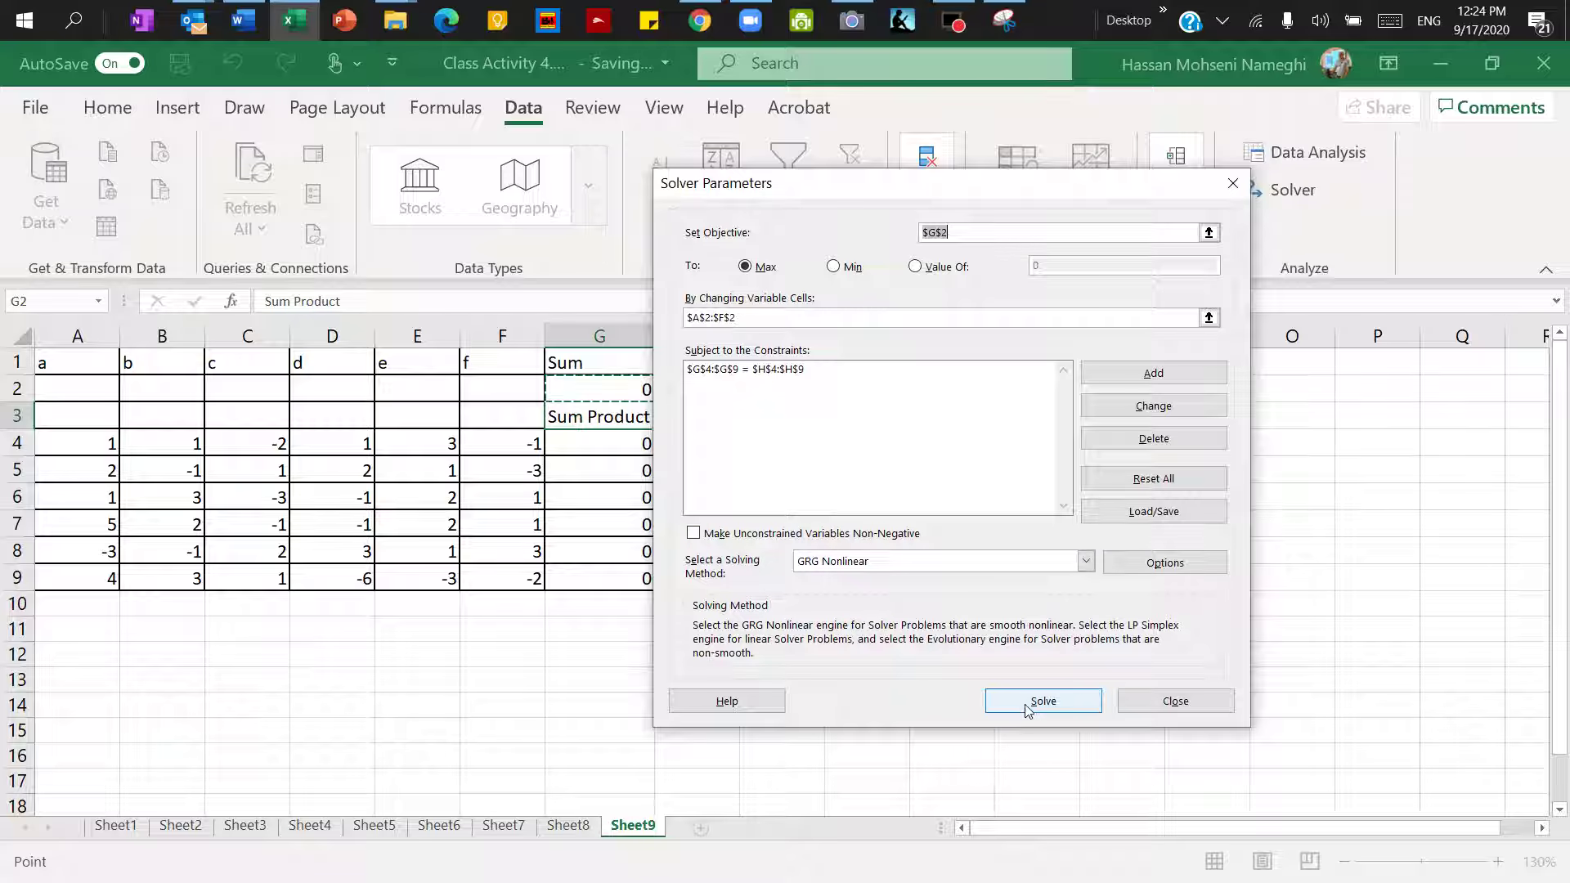
Step: Leave non-negative variables unchecked, solve, and keep the Solver solution
left_click(751, 533)
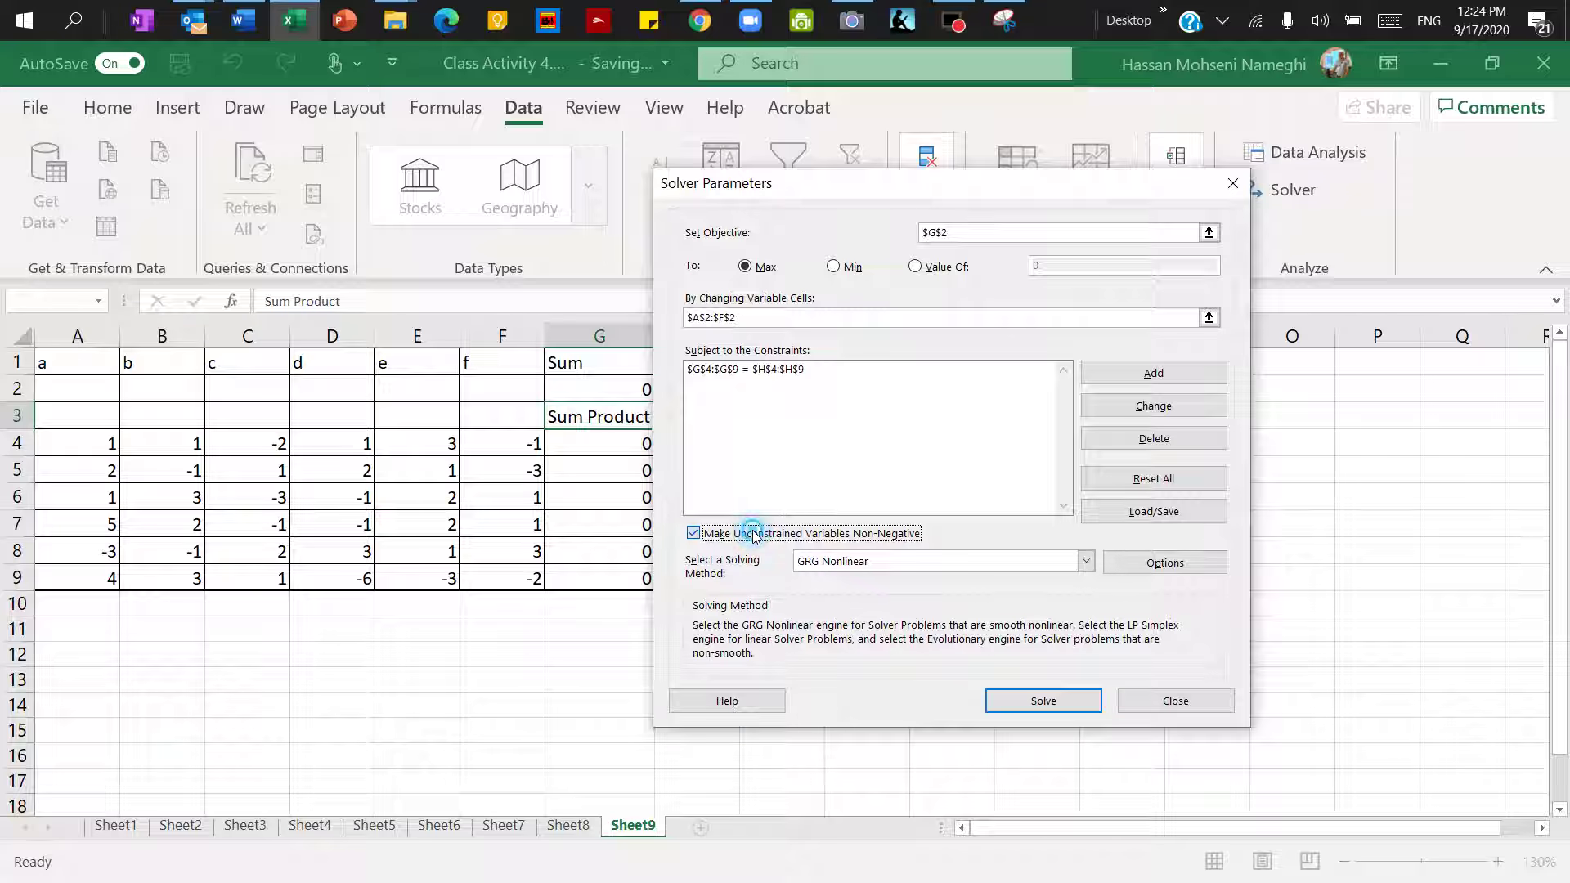
left_click(753, 531)
left_click(1034, 706)
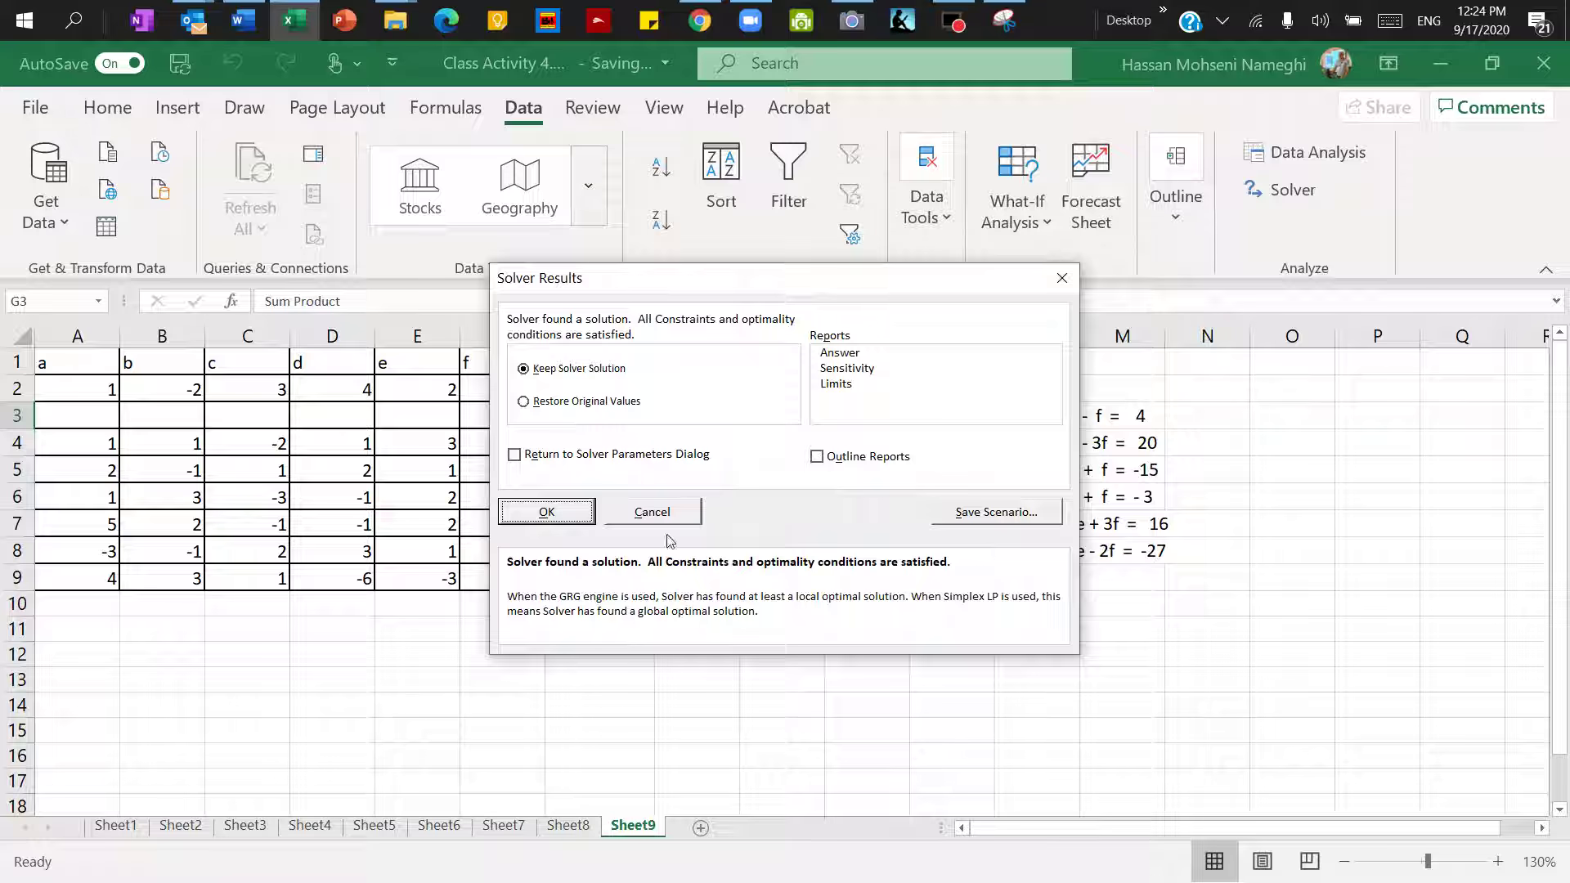
left_click(546, 512)
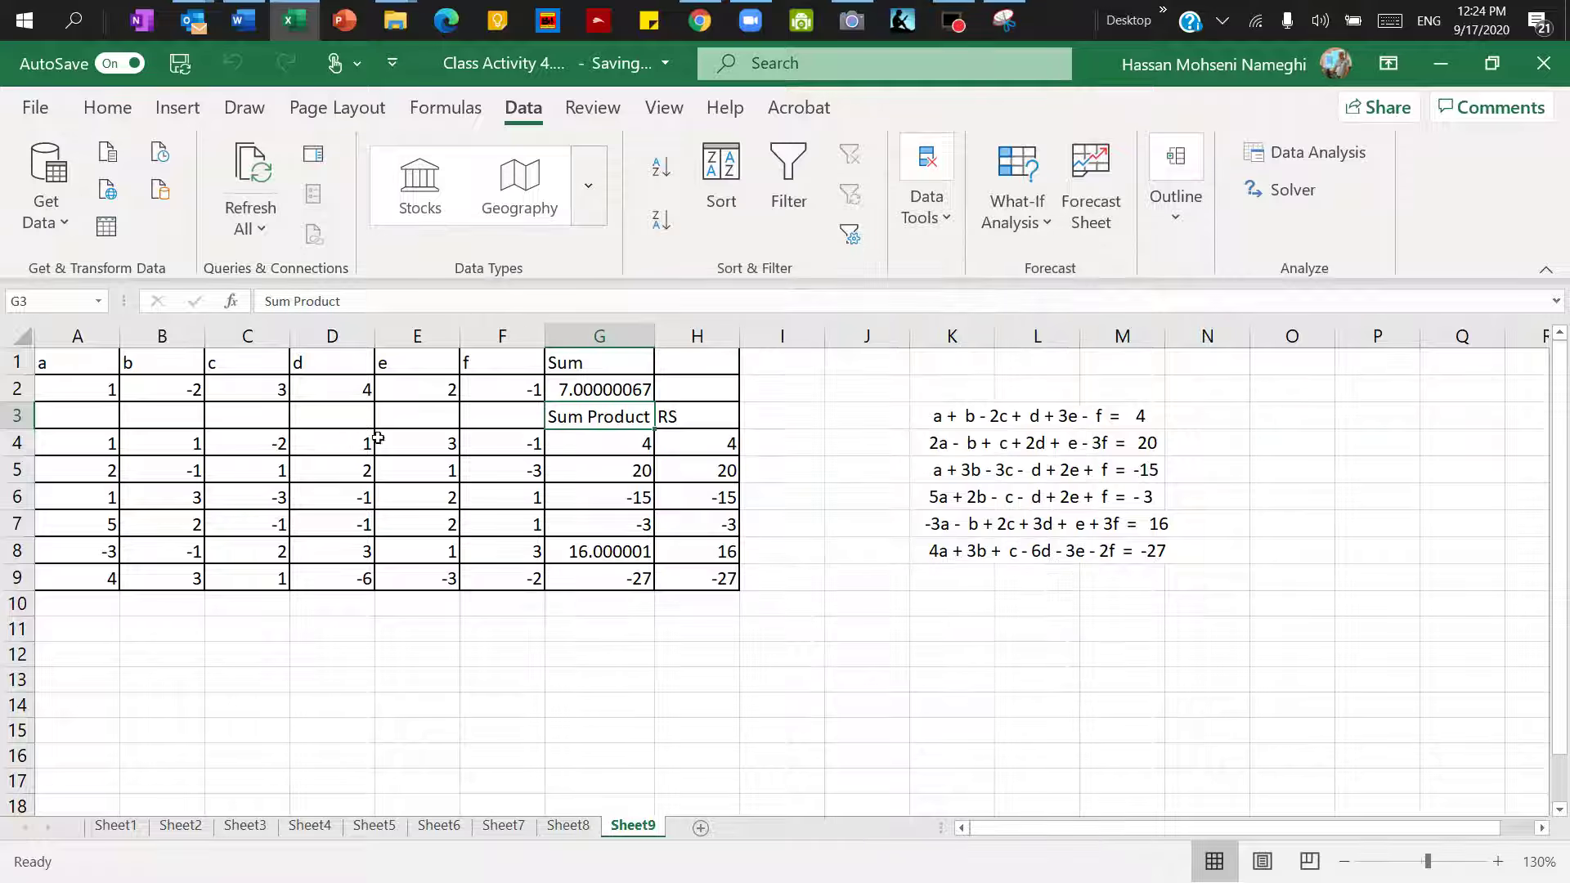
Step: Check the solution 1, -2, 3, 4, 2, -1 in A2:F2 against the RS values
left_click_drag(90, 391, 513, 397)
left_click(694, 550)
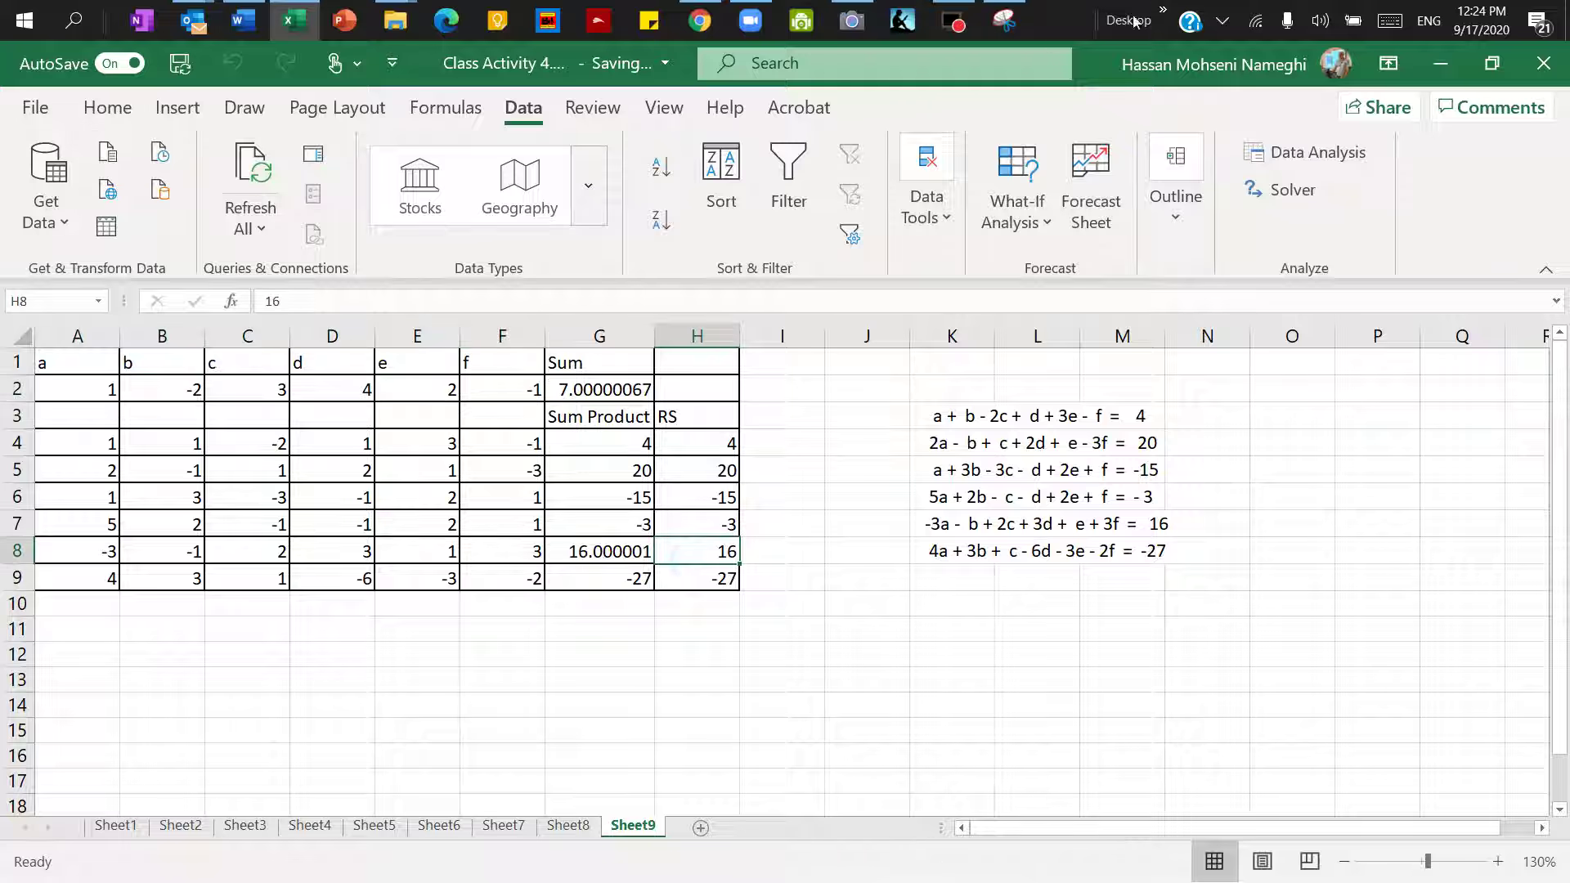
mouse_move(963, 33)
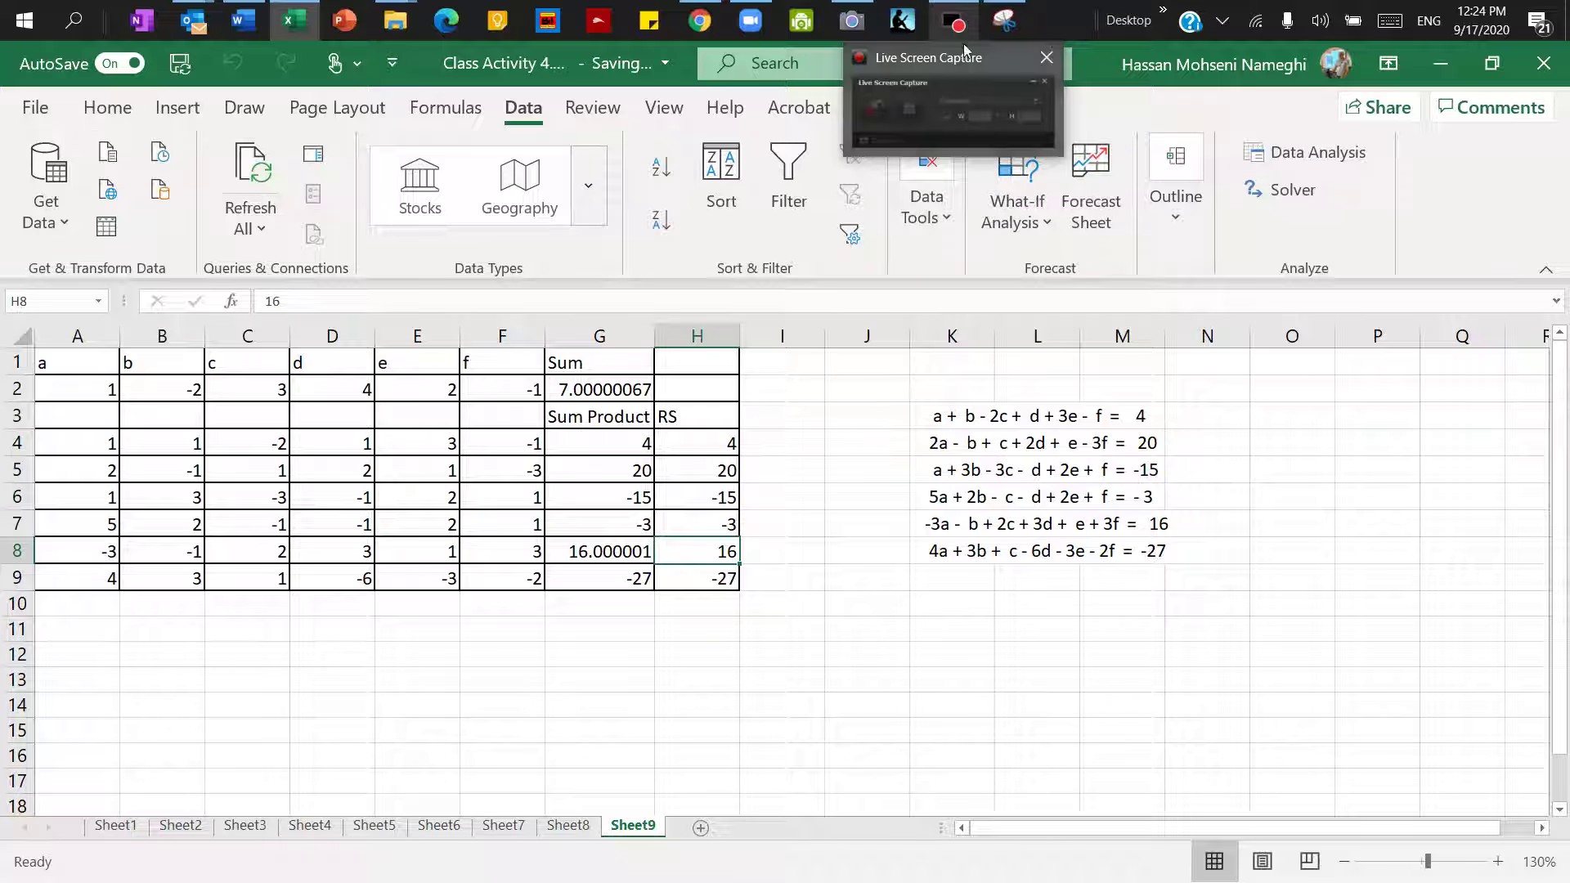